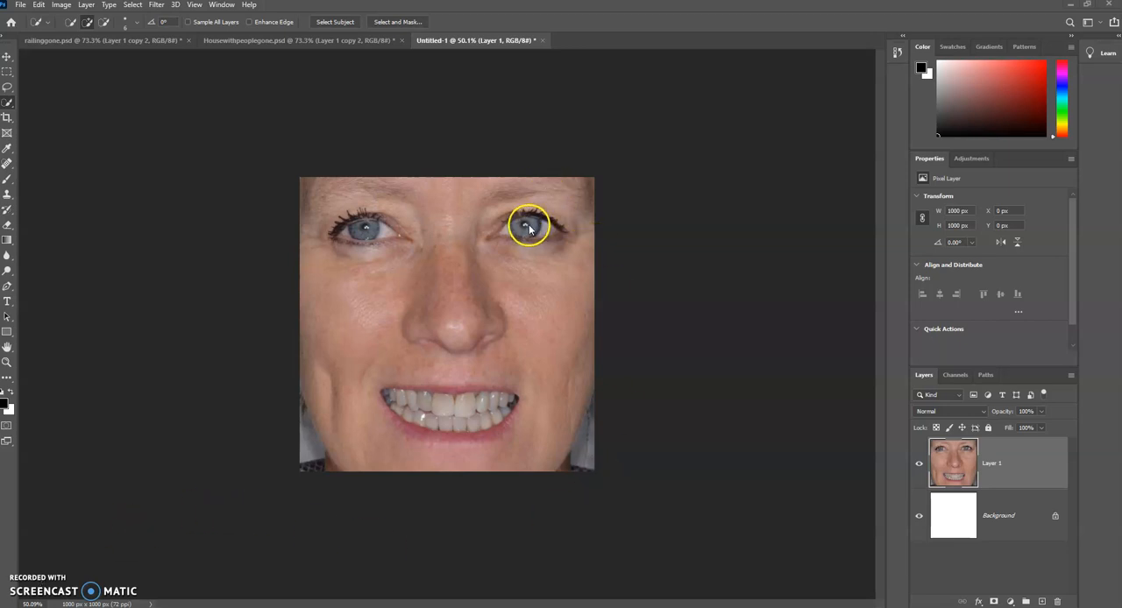
Step: Duplicate Layer 1 and set the copy's blend mode to Soft Light
scroll(507, 234, up, 1)
scroll(507, 233, up, 1)
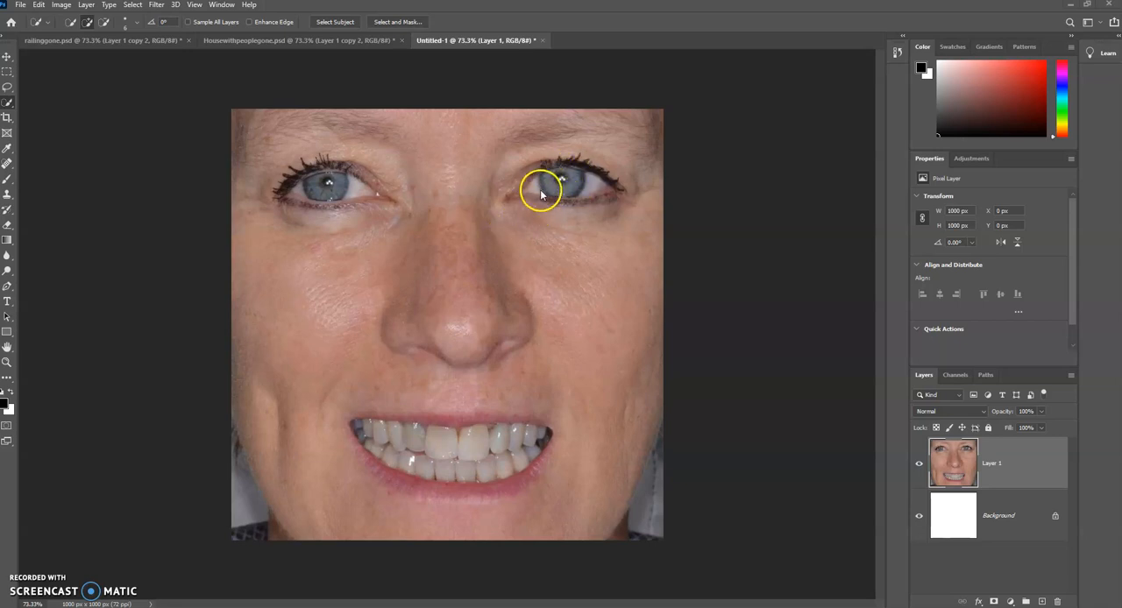
mouse_move(540, 191)
mouse_down()
mouse_move(601, 189)
mouse_move(585, 192)
mouse_up()
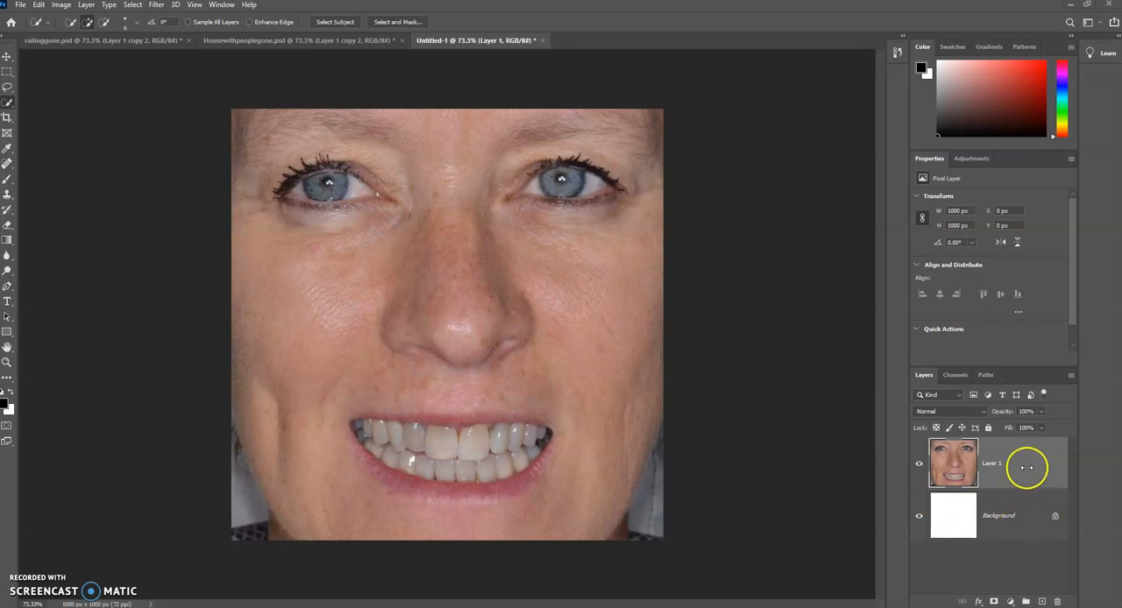
drag(1025, 467, 1043, 604)
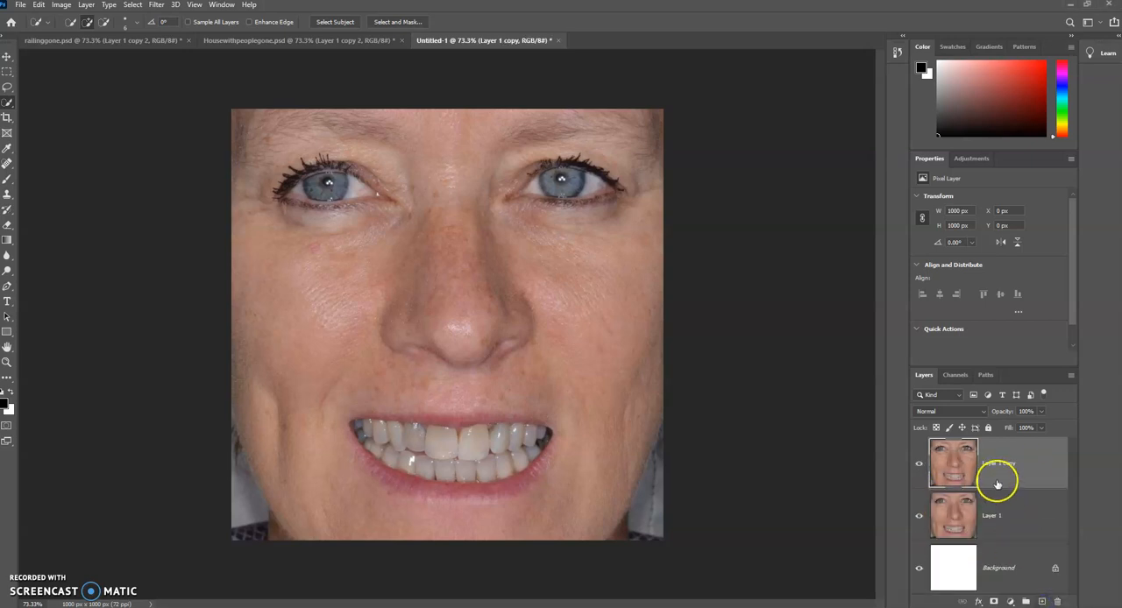
click(968, 411)
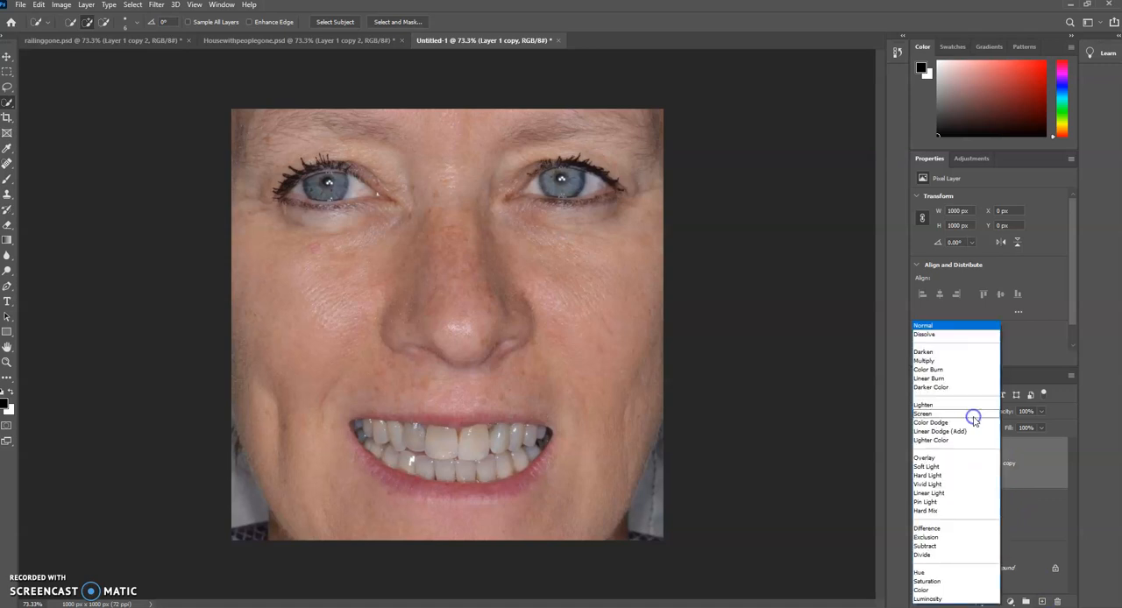
click(962, 470)
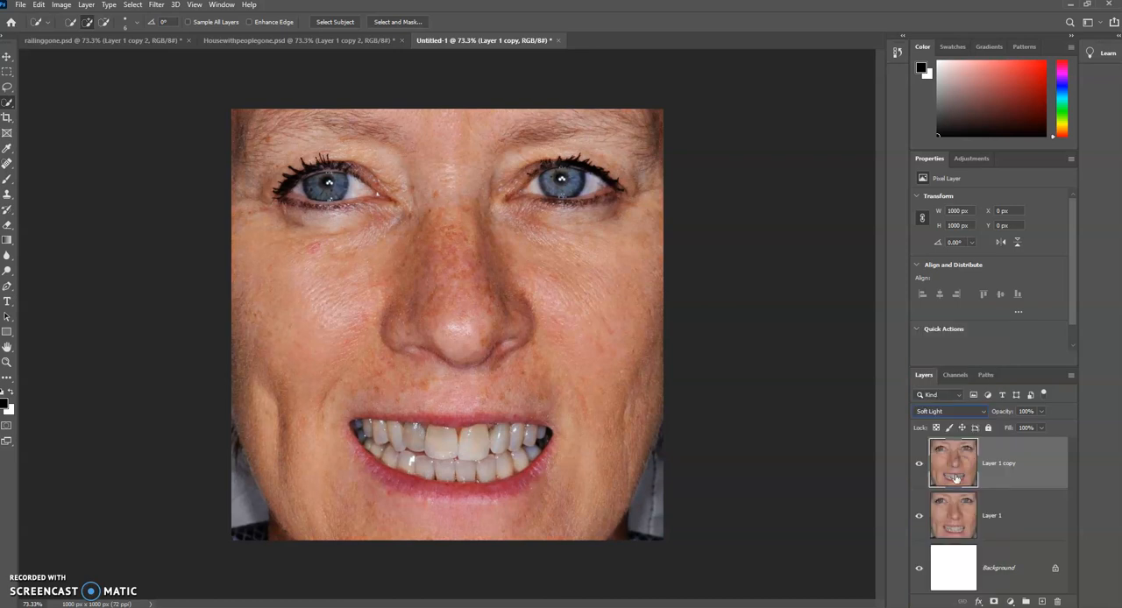
Step: Add a layer mask to the Soft Light copy and invert the mask to black, comparing the image with the layer hidden
click(920, 467)
click(919, 467)
click(920, 466)
click(920, 467)
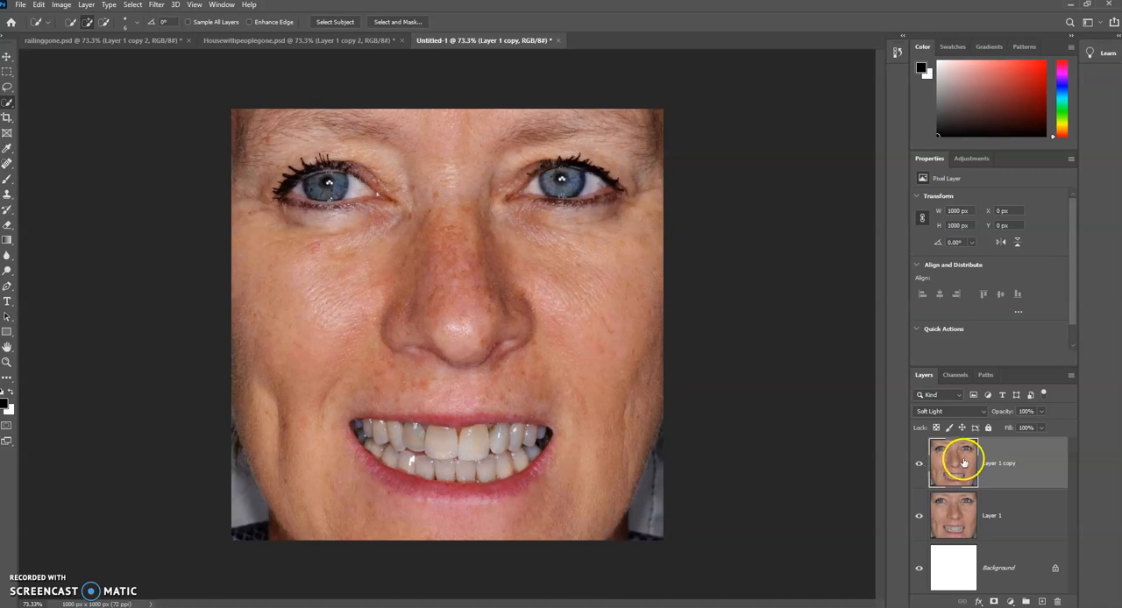
click(995, 602)
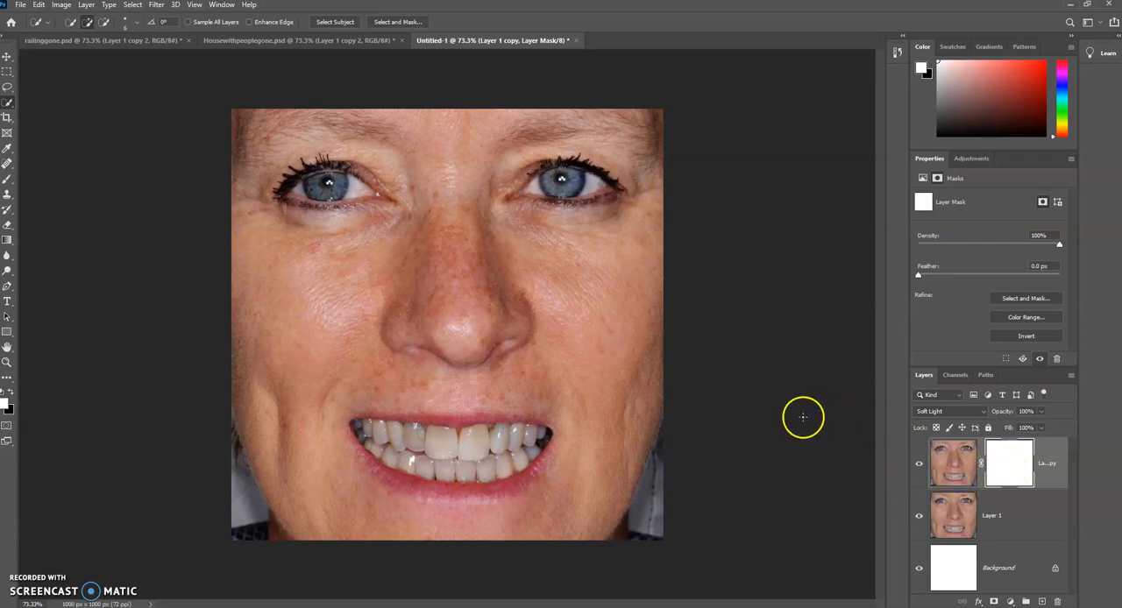
key(ctrl+i)
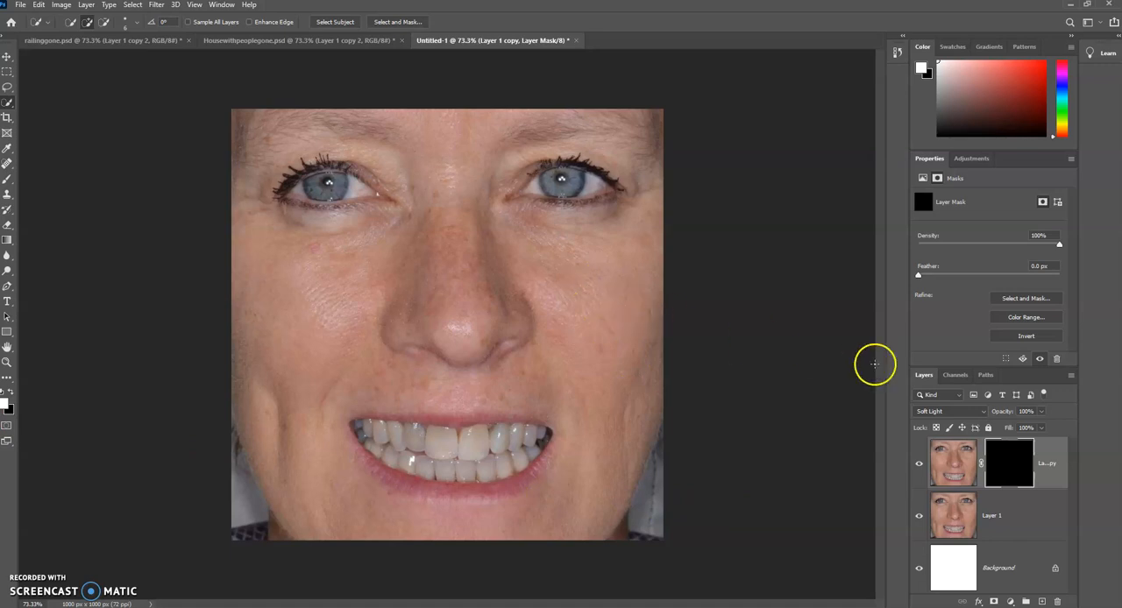
click(919, 465)
click(920, 466)
click(921, 467)
click(921, 467)
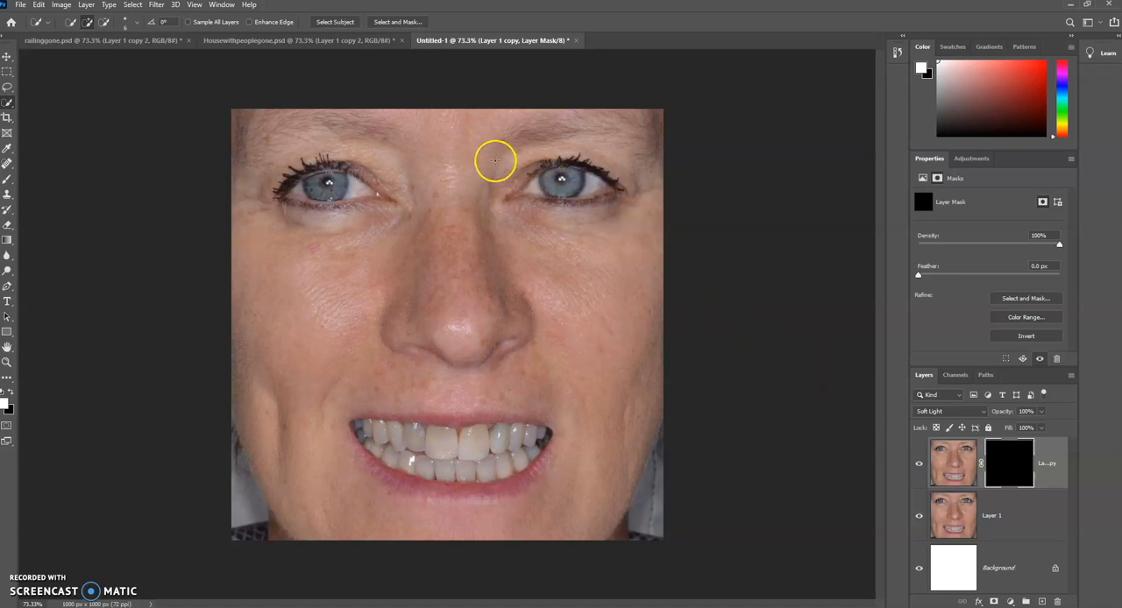
Step: Paint both irises with a white Brush on the copy's mask and compare the eyes with the layer hidden
scroll(472, 136, up, 2)
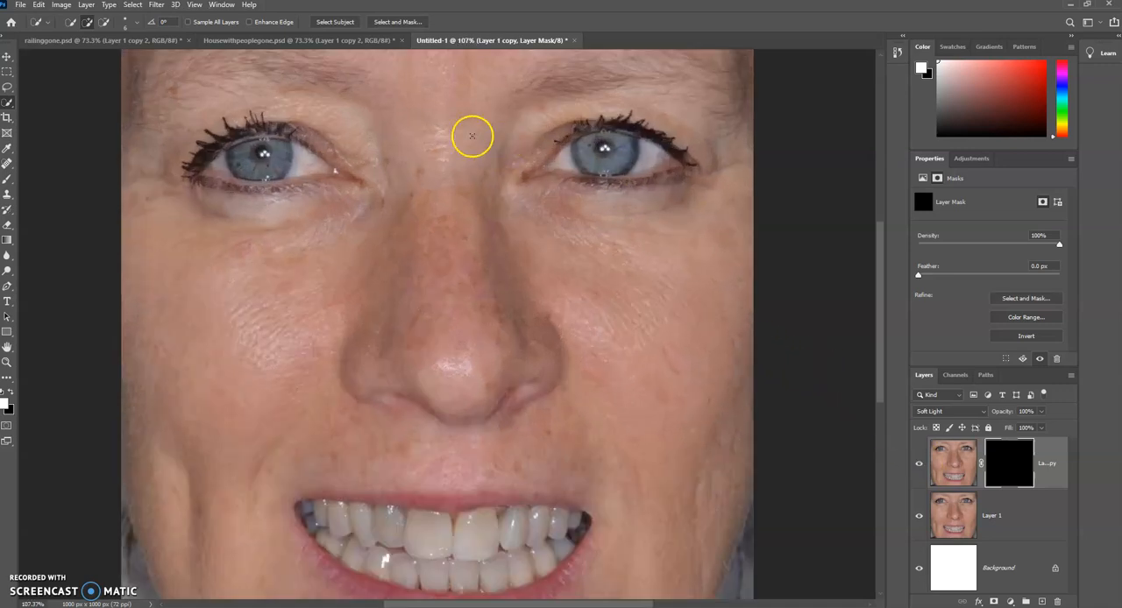
click(8, 181)
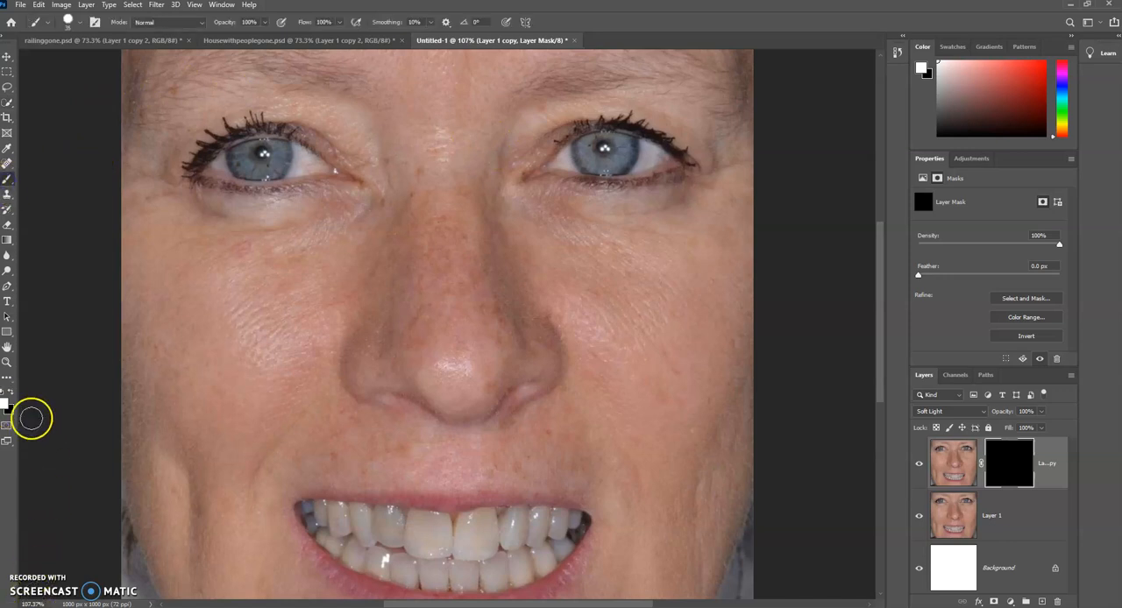
drag(272, 164, 249, 165)
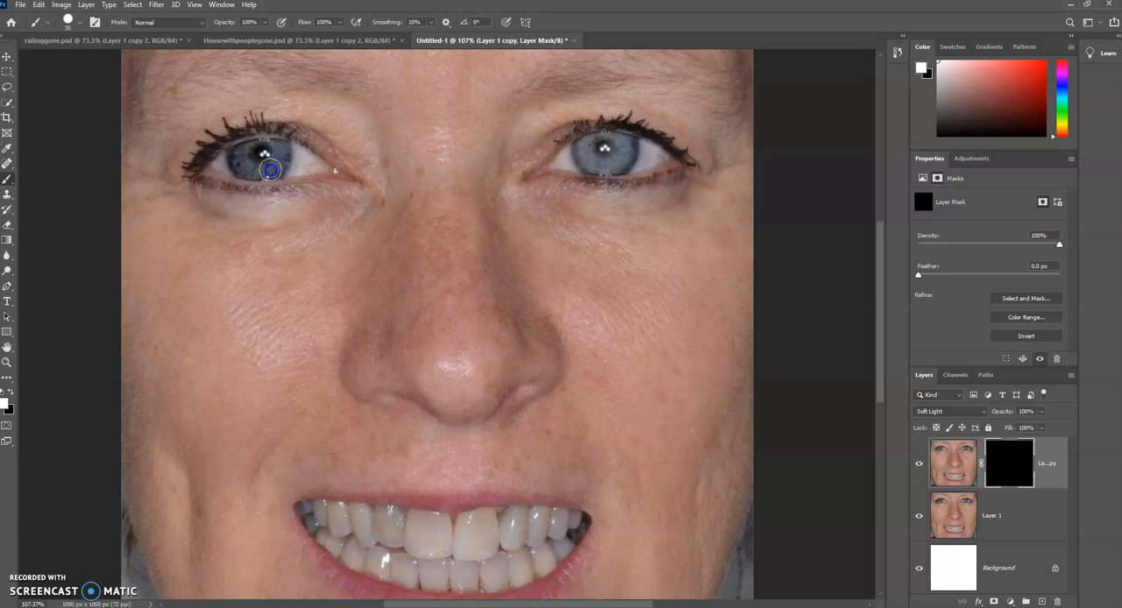
mouse_move(571, 155)
mouse_down()
mouse_move(625, 161)
mouse_move(607, 142)
mouse_move(602, 150)
mouse_move(611, 150)
mouse_up()
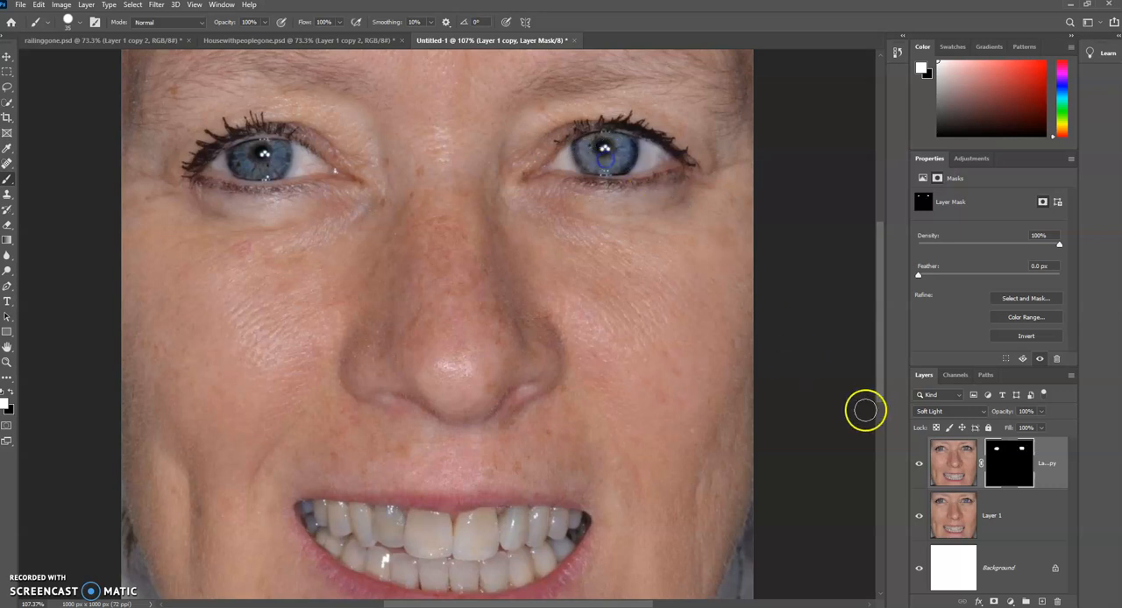
click(920, 463)
click(920, 462)
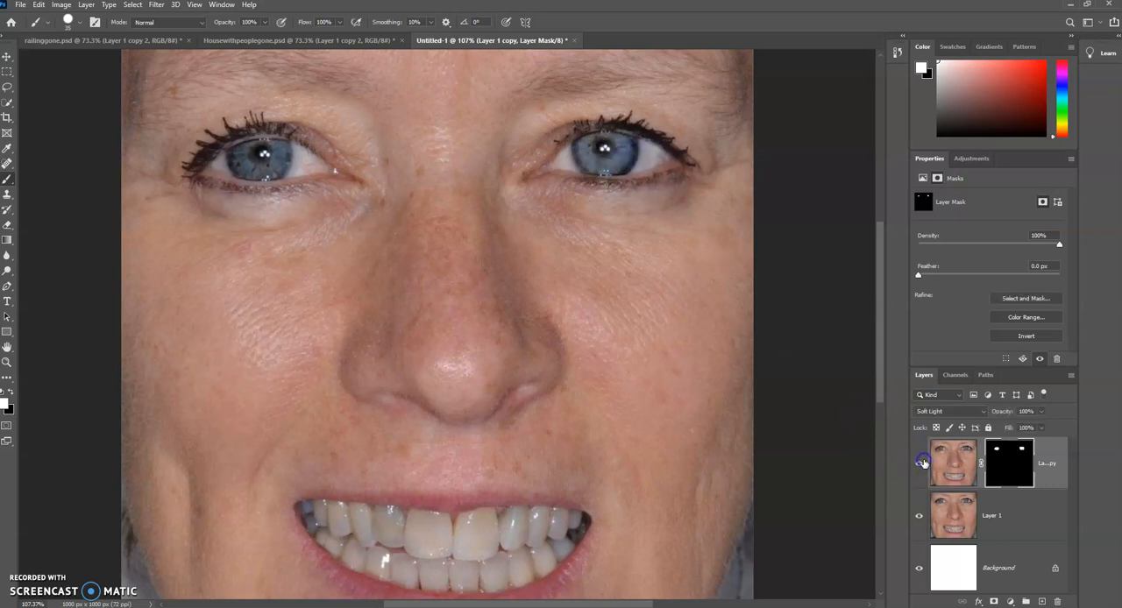
click(921, 463)
click(919, 463)
click(919, 464)
click(918, 465)
Step: Select the whites of both eyes with the Quick Selection tool
click(8, 103)
right_click(8, 106)
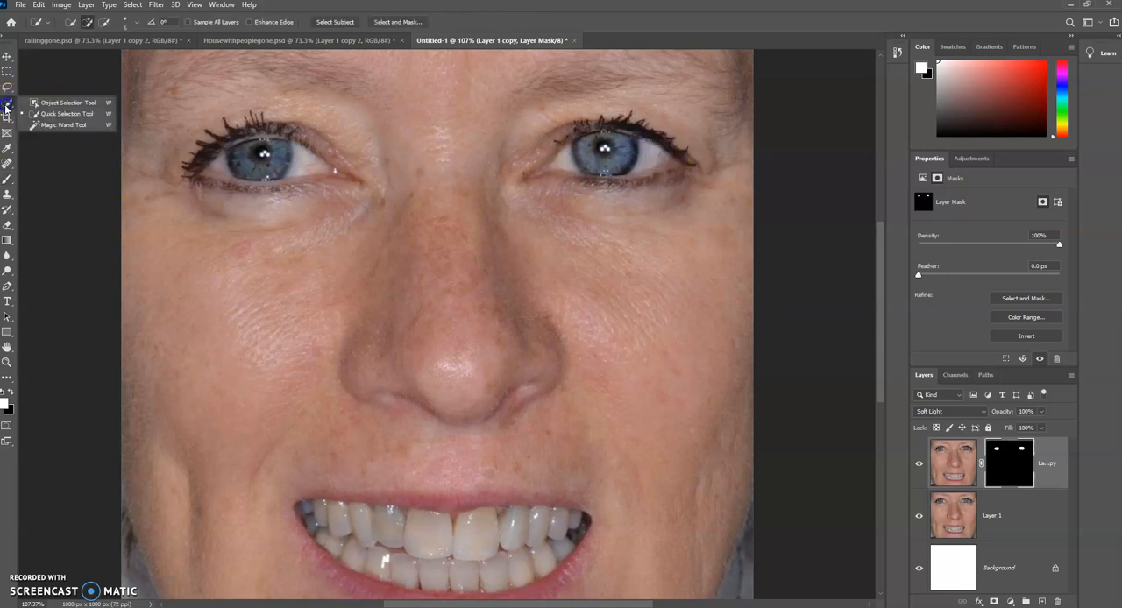
click(51, 115)
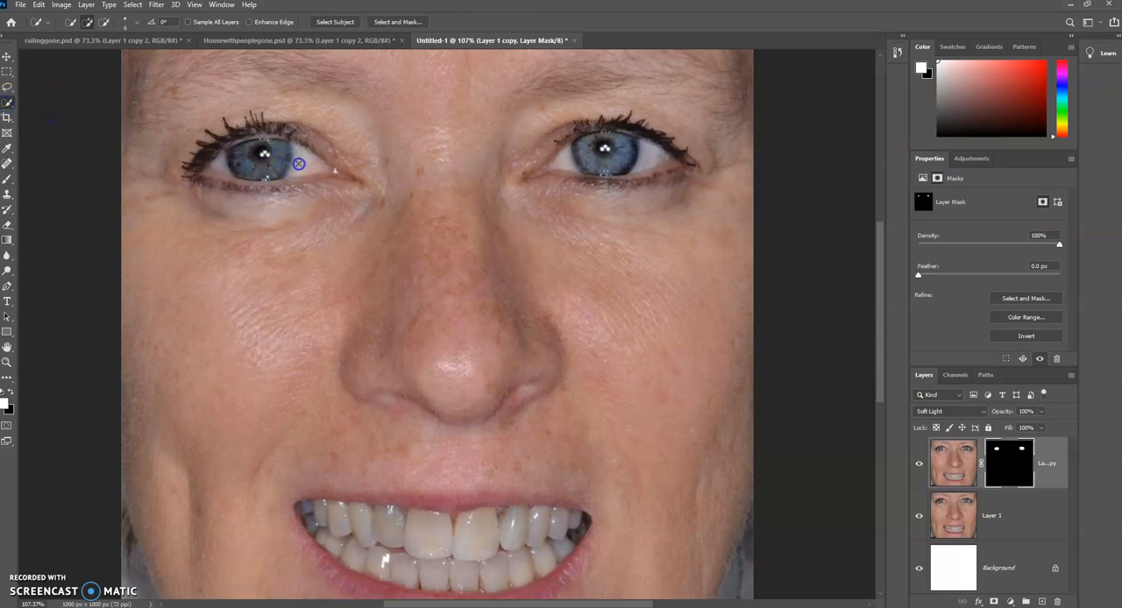
drag(303, 162, 302, 163)
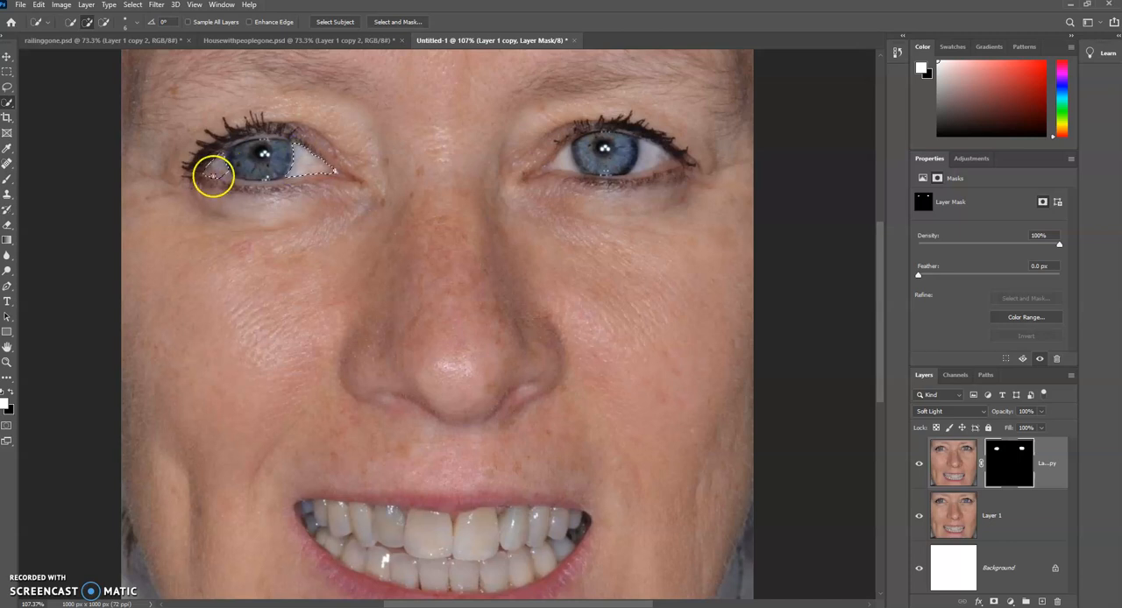
alt+click(212, 178)
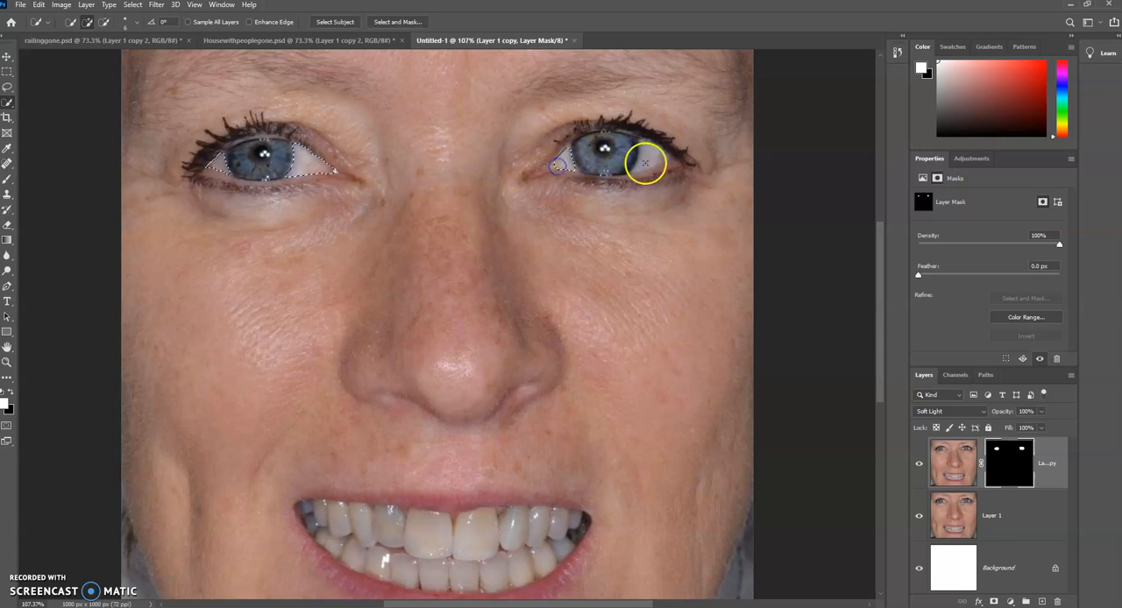
mouse_move(648, 160)
mouse_down()
mouse_move(657, 156)
mouse_move(637, 168)
mouse_up()
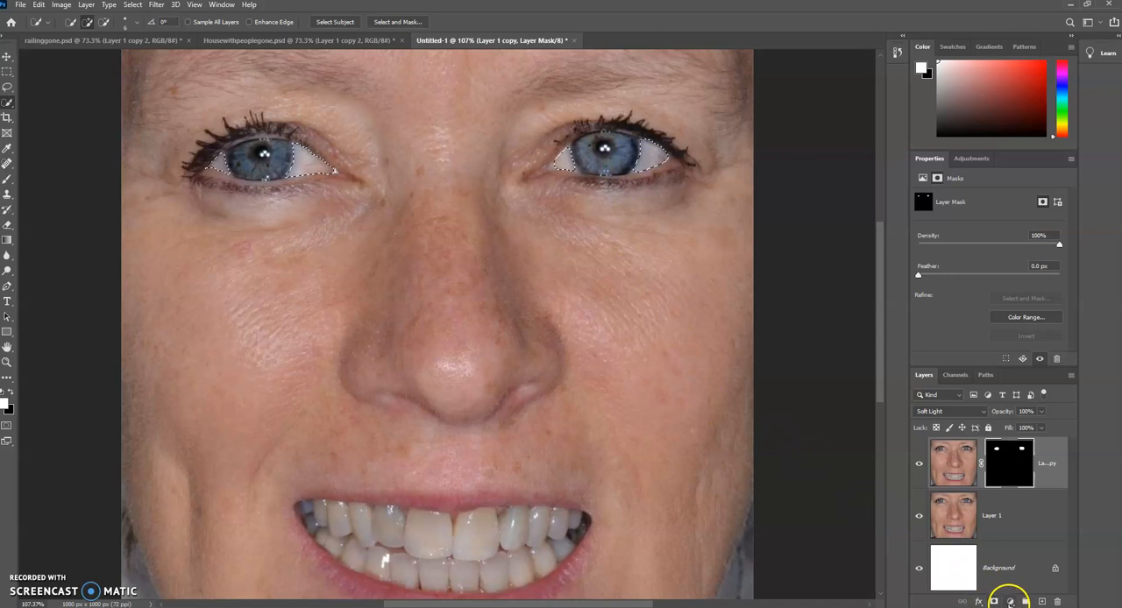
Step: Add a Curves adjustment layer from the selection, brighten the eye whites with the on-image adjustment, and compare with the original Layer 1
click(1008, 603)
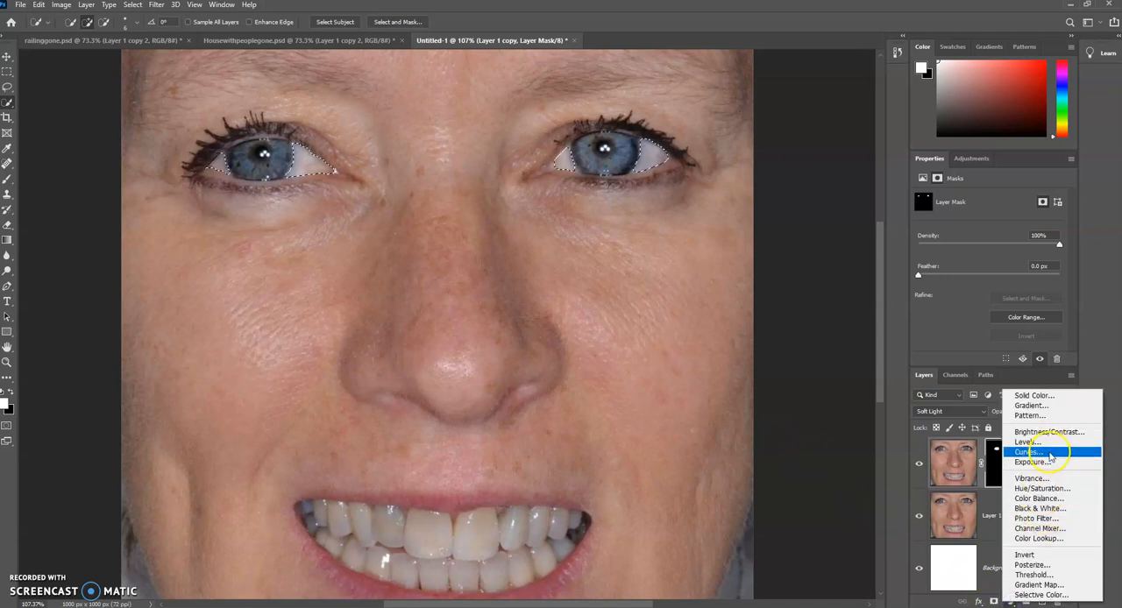
click(1048, 452)
click(987, 363)
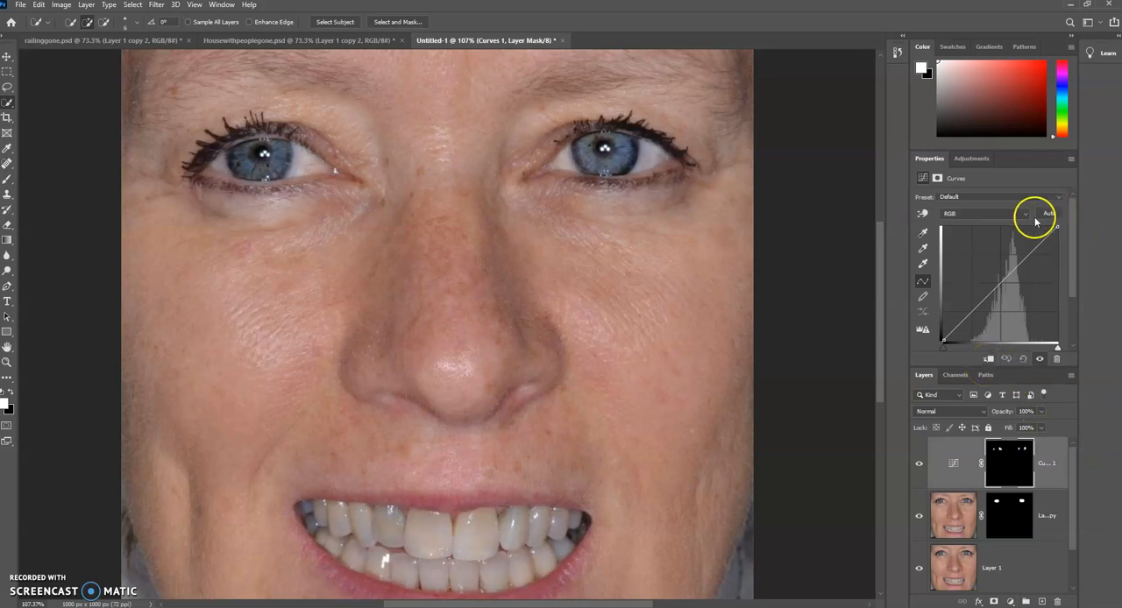
click(922, 215)
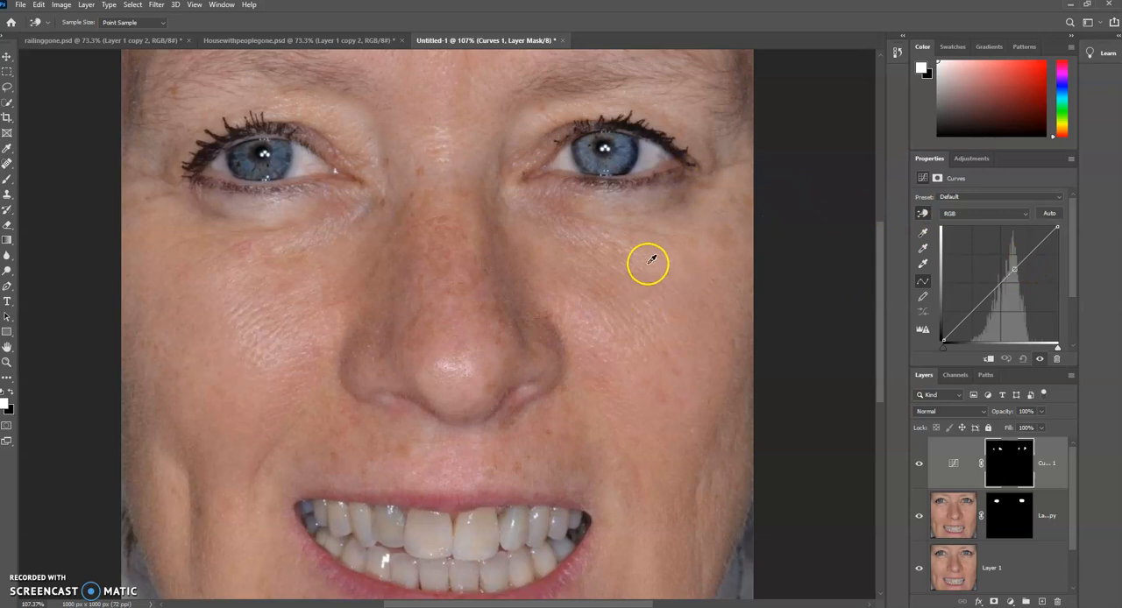
mouse_move(653, 151)
mouse_down()
mouse_move(657, 87)
mouse_move(648, 148)
mouse_move(650, 138)
mouse_up()
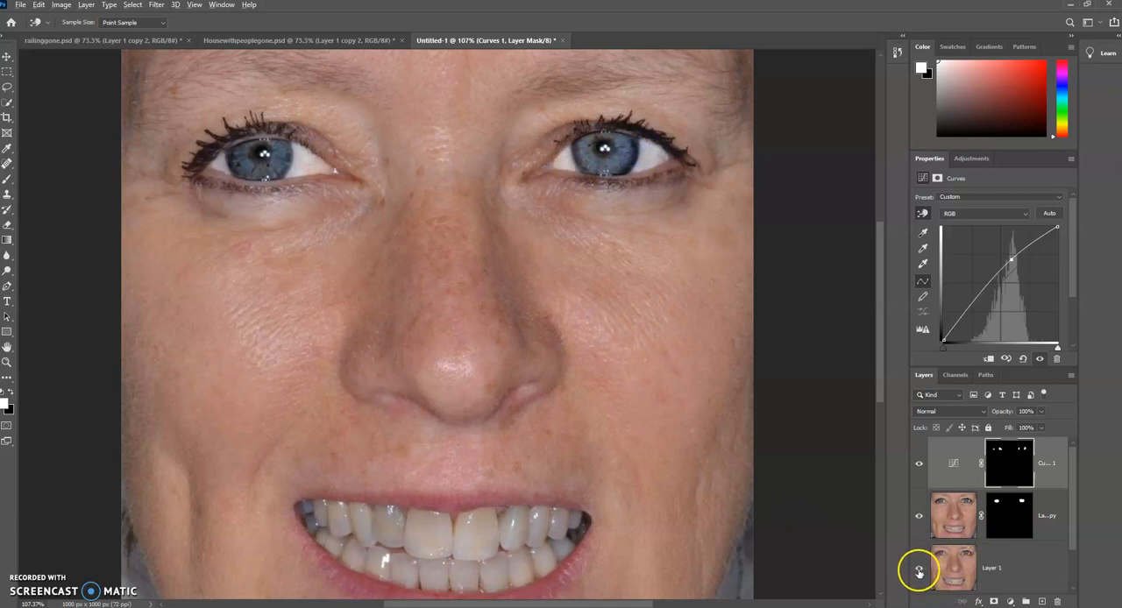
alt+click(919, 568)
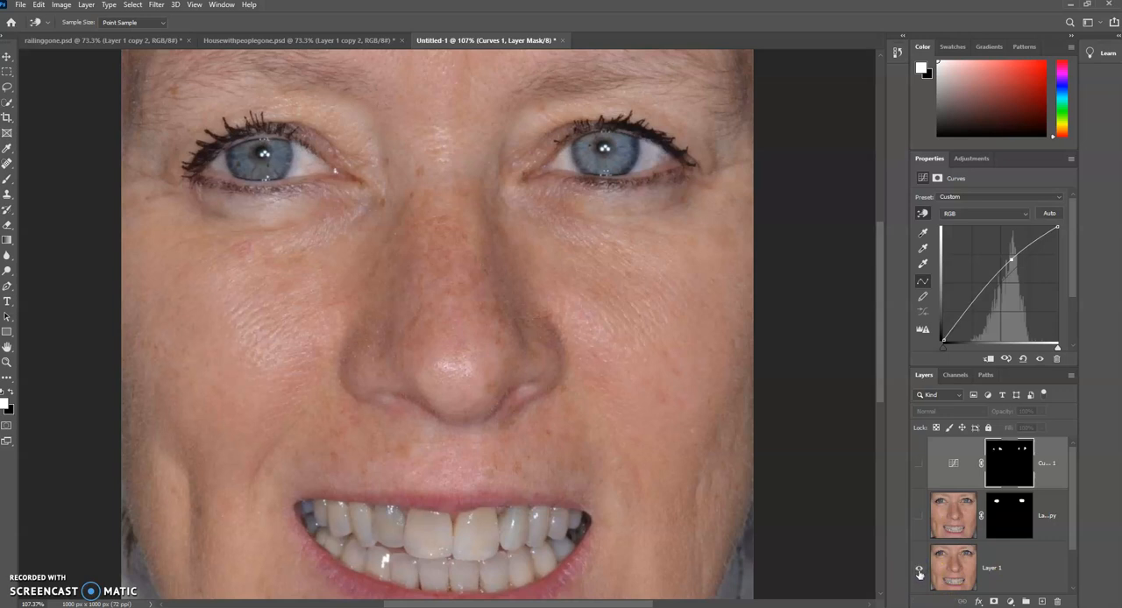
alt+click(919, 570)
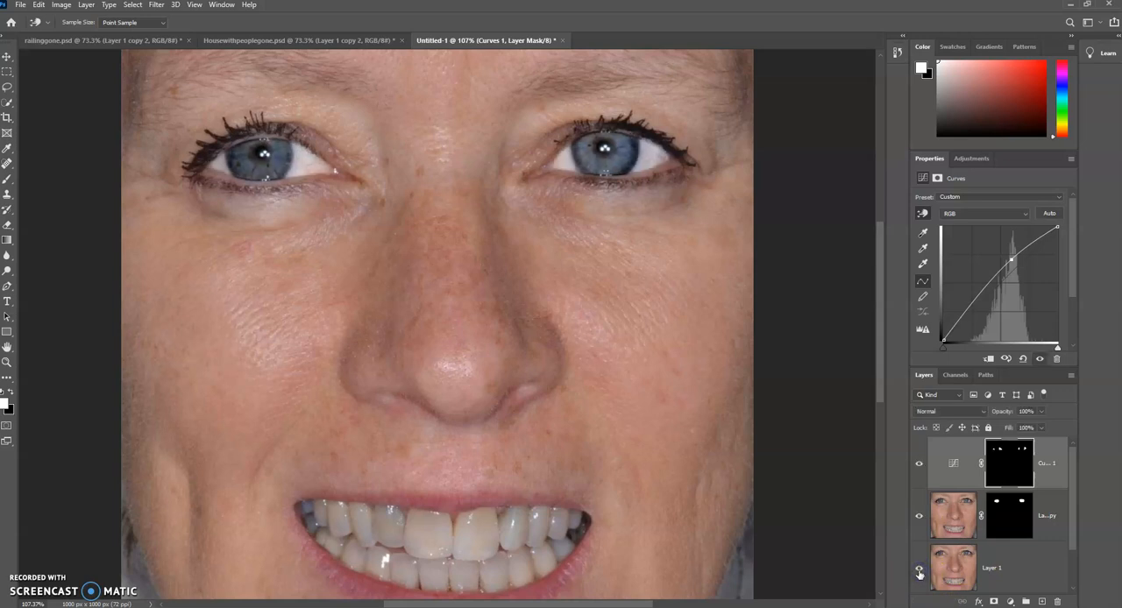
alt+click(920, 572)
alt+click(920, 574)
Step: Set the eye-white Curves layer's opacity to 53% and compare the result with Layer 1 alone
click(1060, 477)
click(1042, 412)
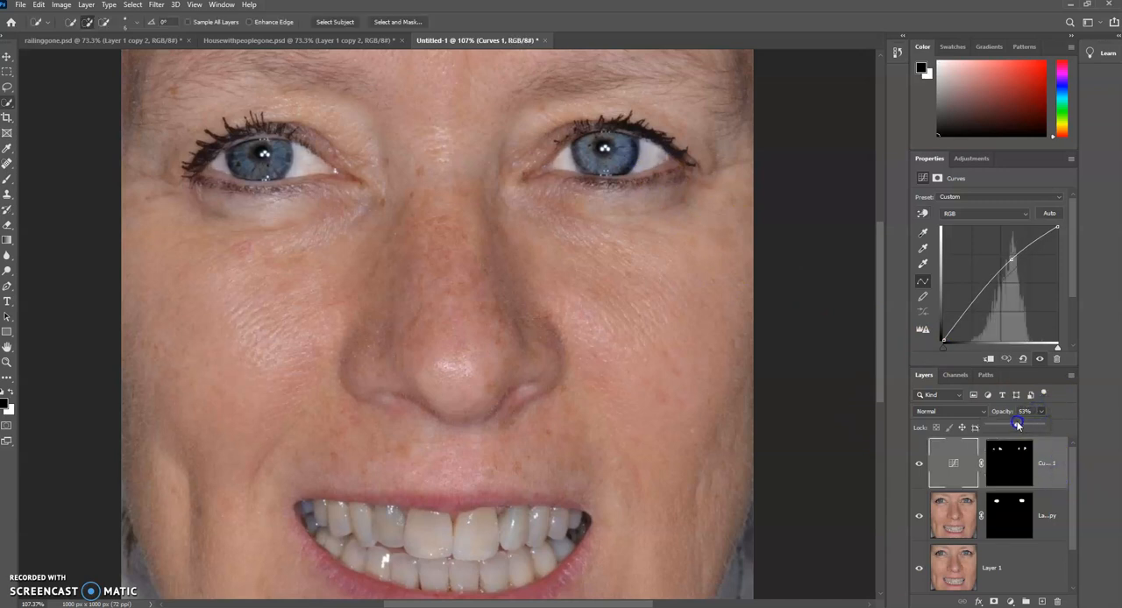
click(922, 569)
click(921, 569)
click(922, 569)
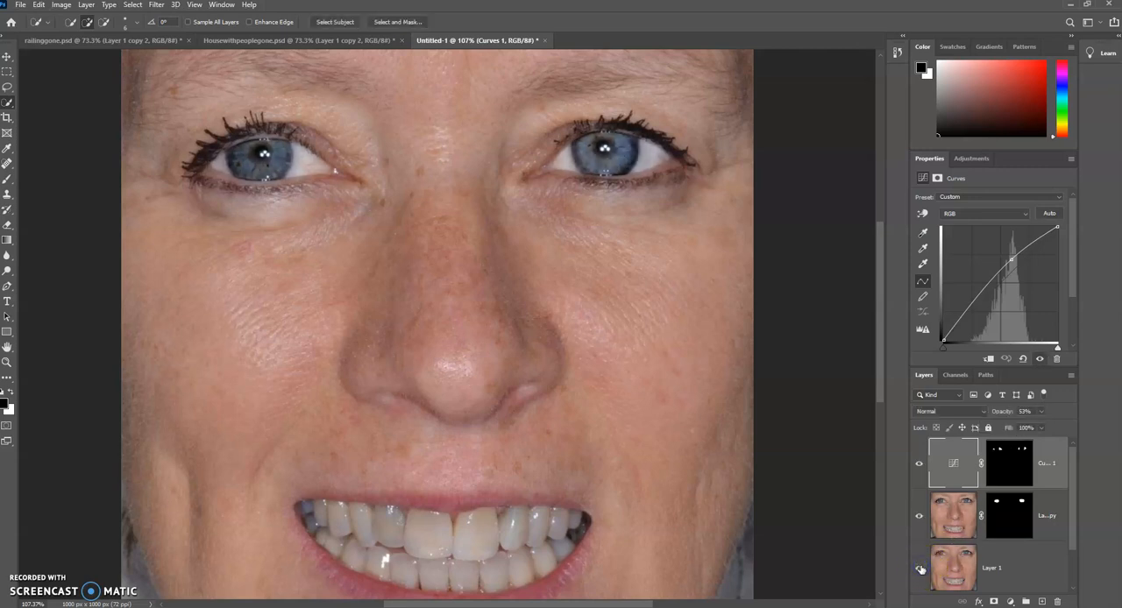
click(920, 569)
click(919, 569)
Step: Select all the upper and lower teeth with the Quick Selection tool
scroll(693, 377, down, 3)
scroll(693, 377, down, 1)
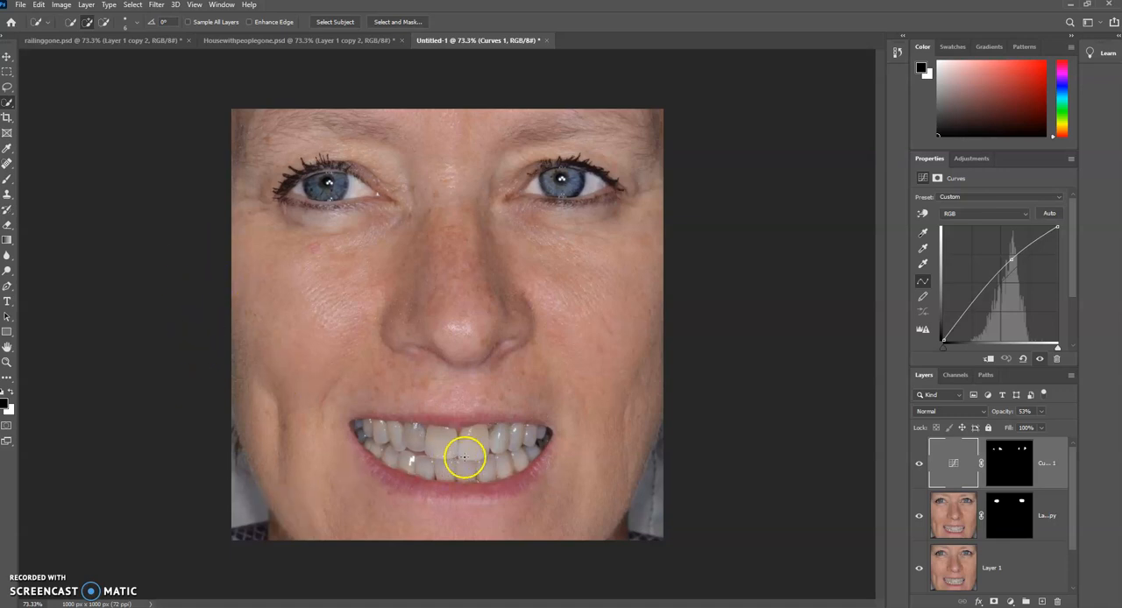
click(1010, 557)
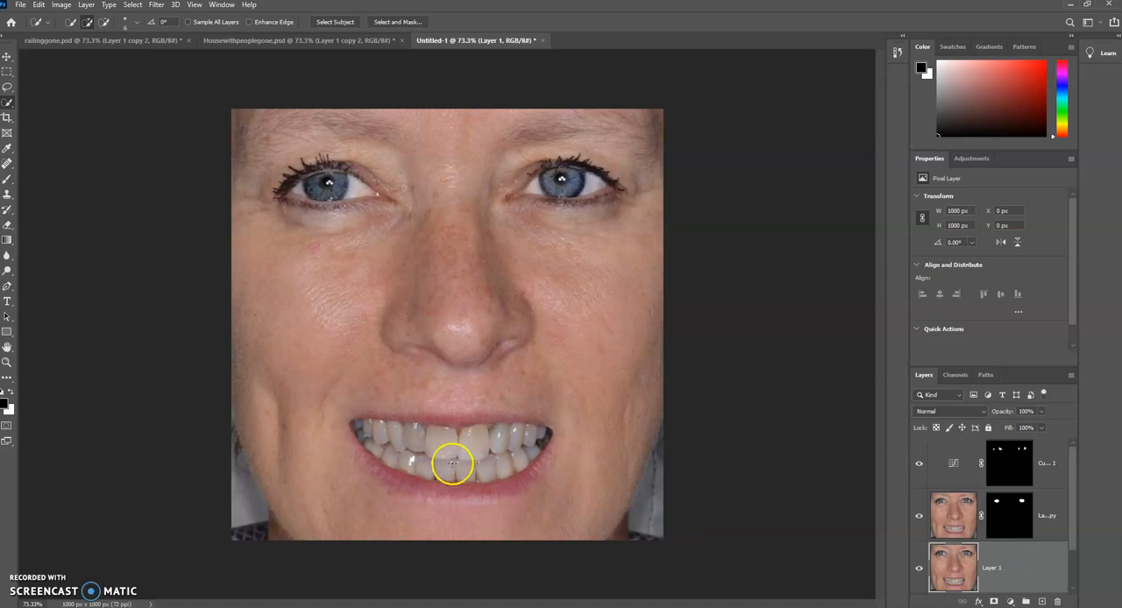
click(962, 521)
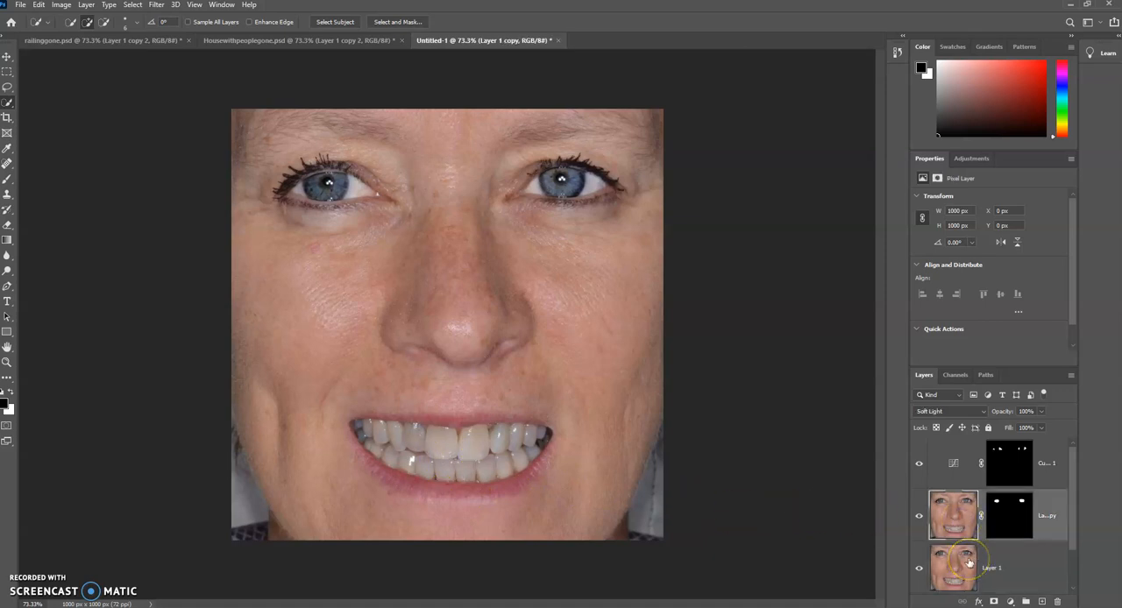
mouse_move(400, 434)
mouse_down()
mouse_move(373, 443)
mouse_move(514, 439)
mouse_up()
drag(456, 465, 416, 460)
drag(365, 432, 362, 425)
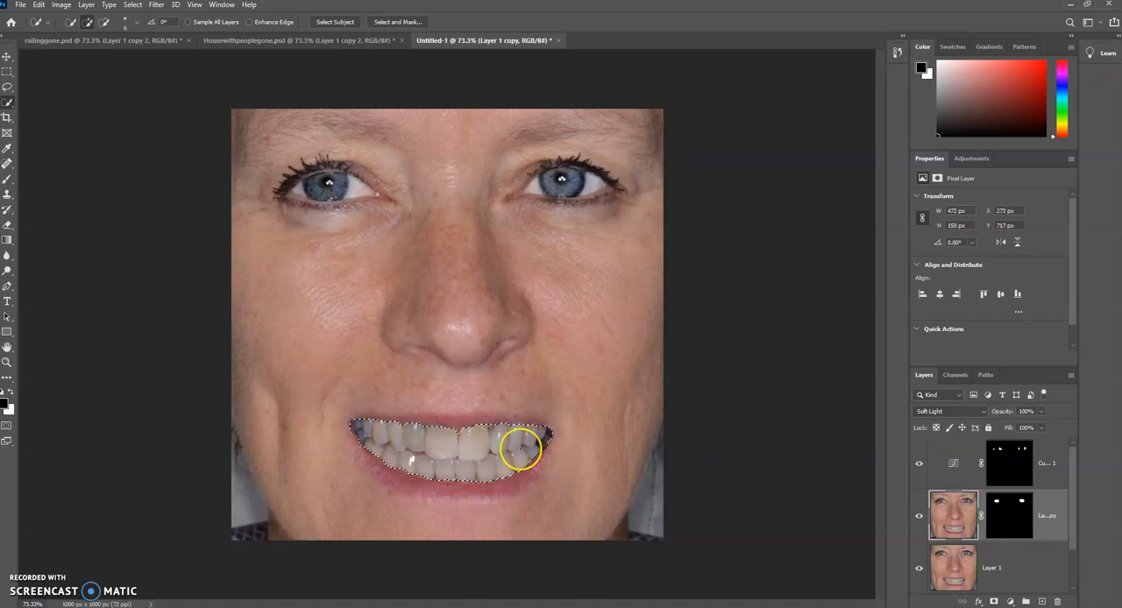
Step: Add a Curves adjustment layer directly above Layer 1, masked by the teeth selection
click(1000, 568)
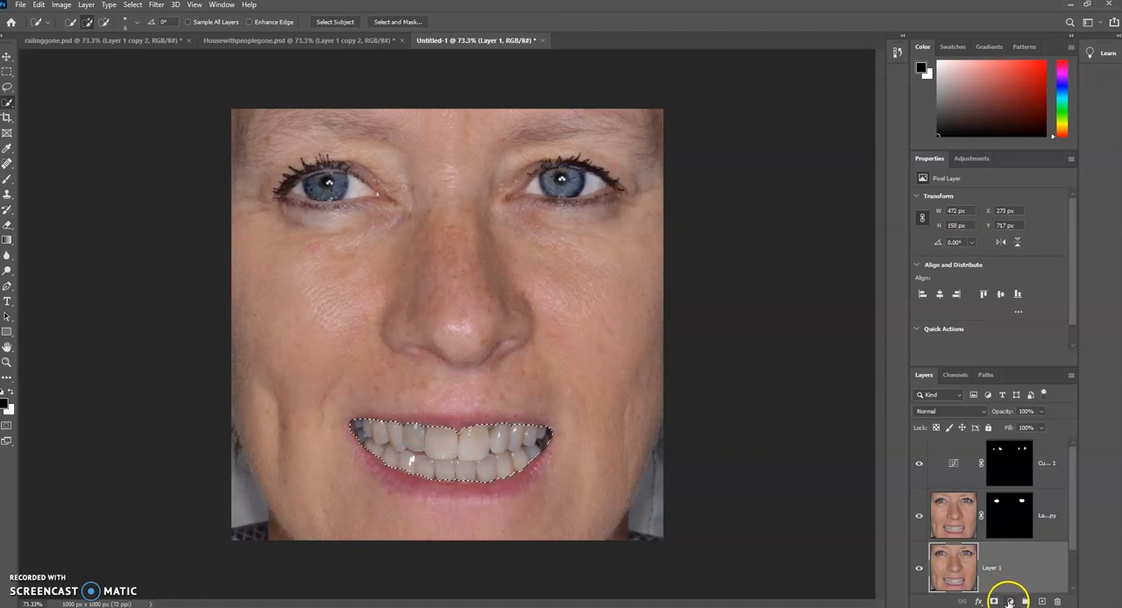
click(1009, 603)
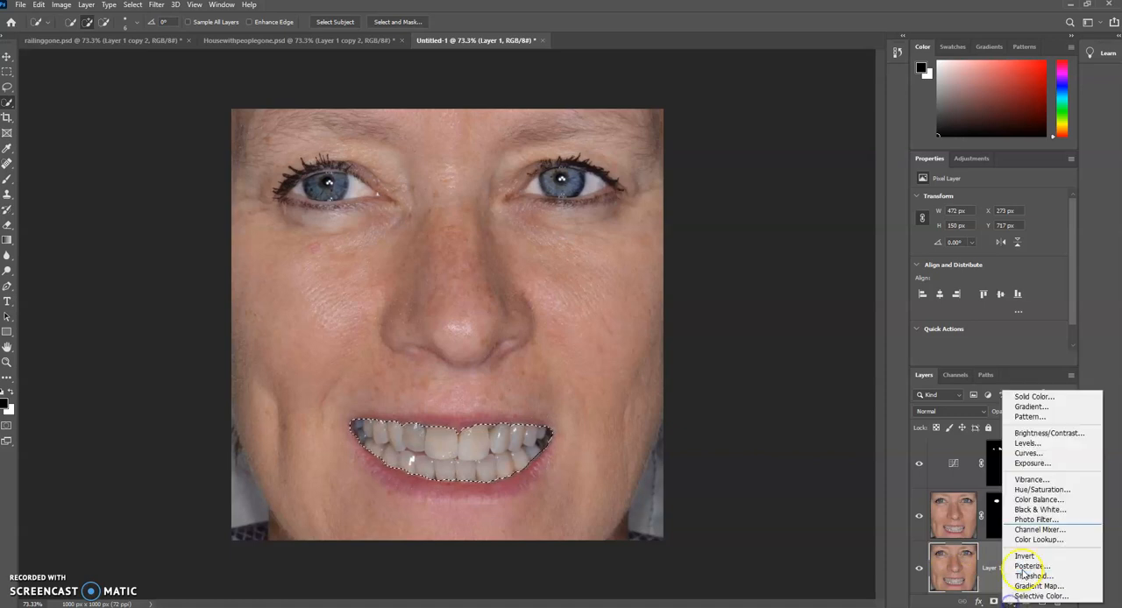
click(1059, 453)
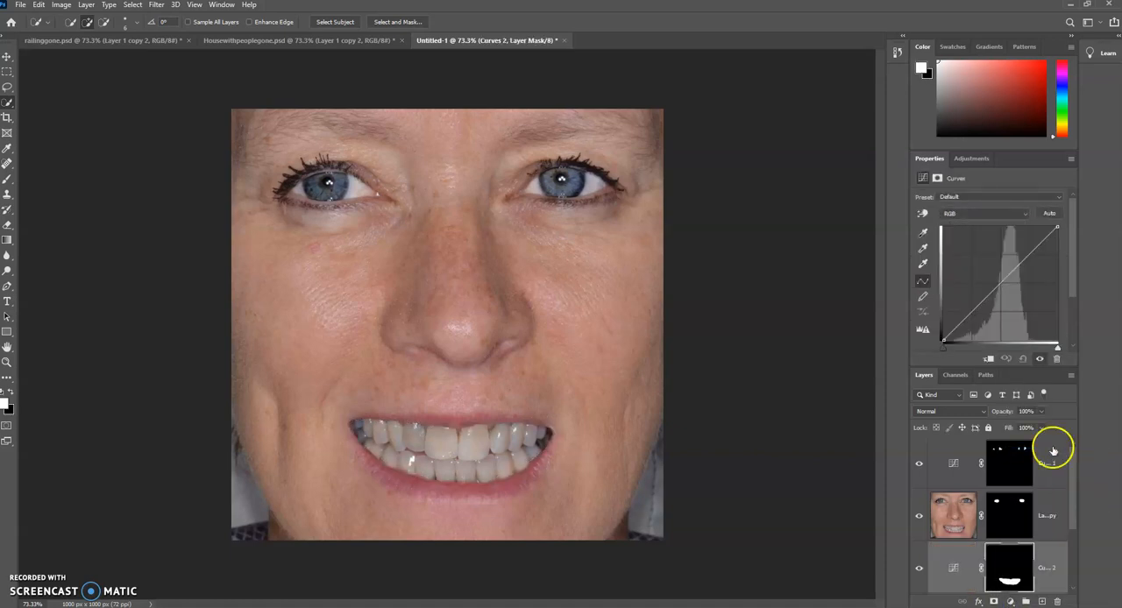
click(923, 214)
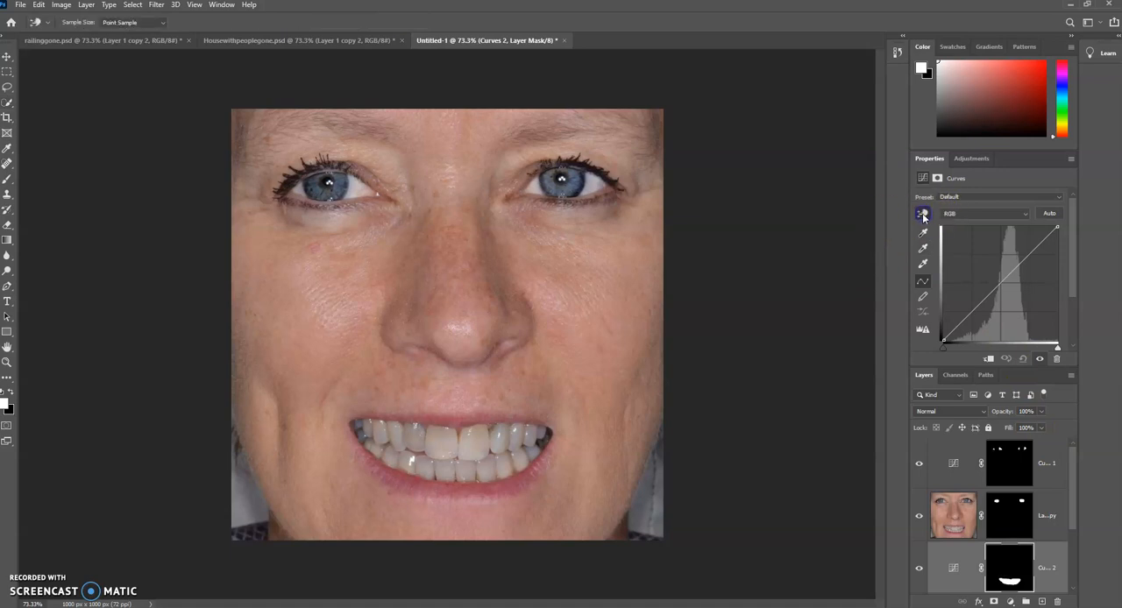
key(w)
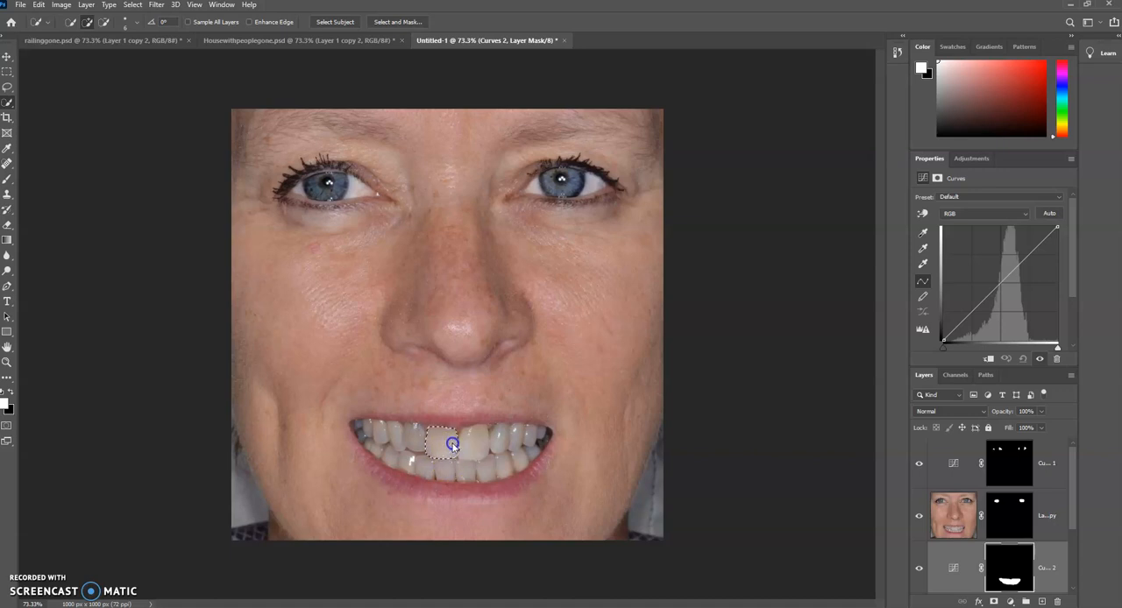
key(ctrl+d)
click(922, 213)
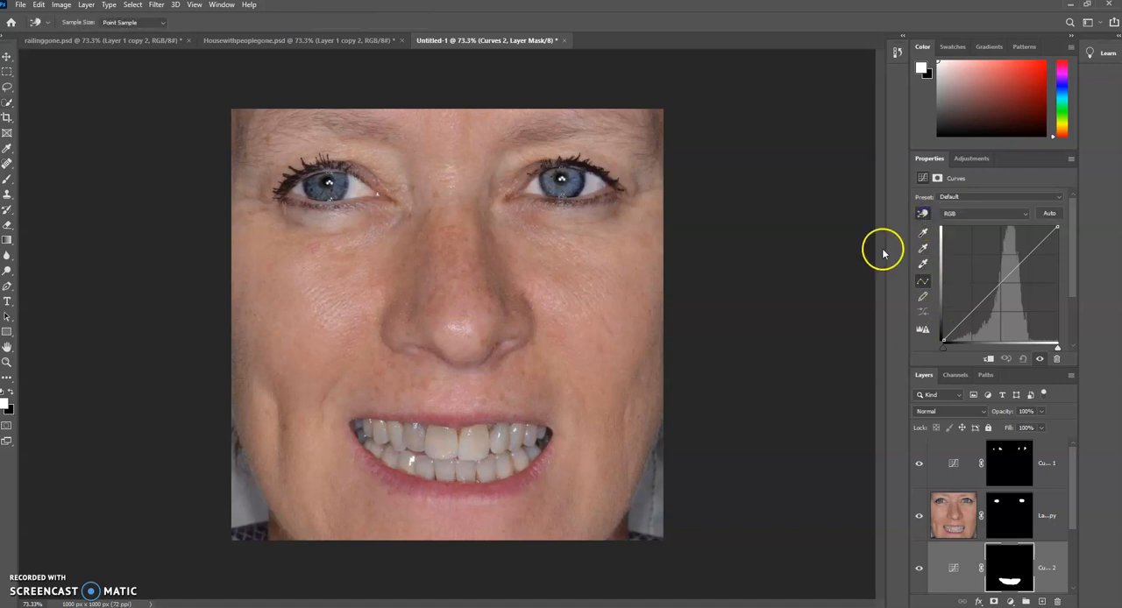
click(923, 213)
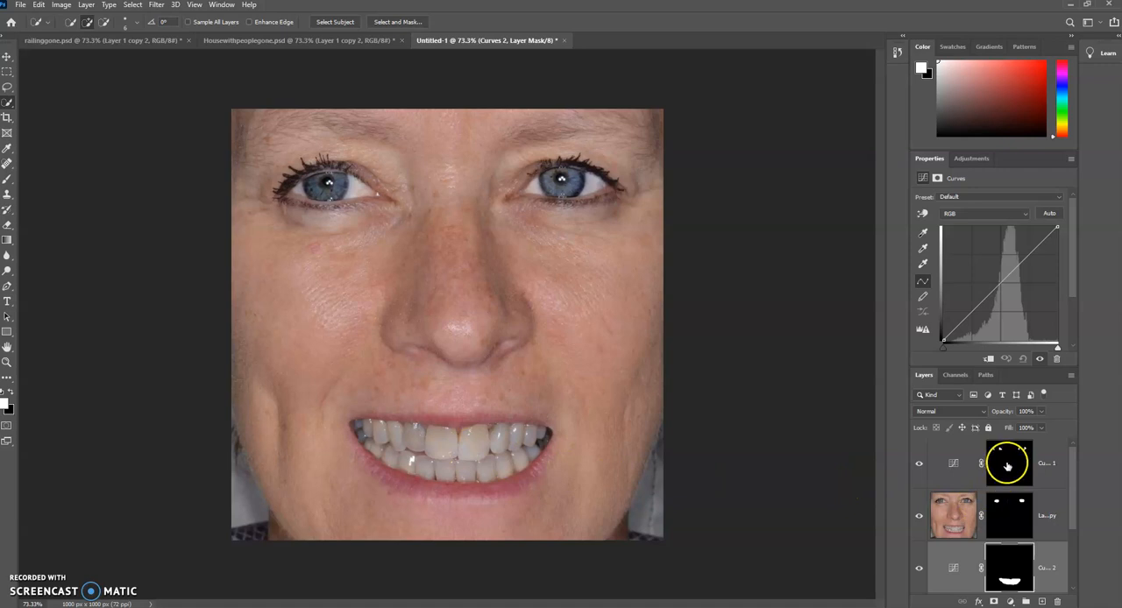
drag(455, 448, 476, 448)
key(ctrl+d)
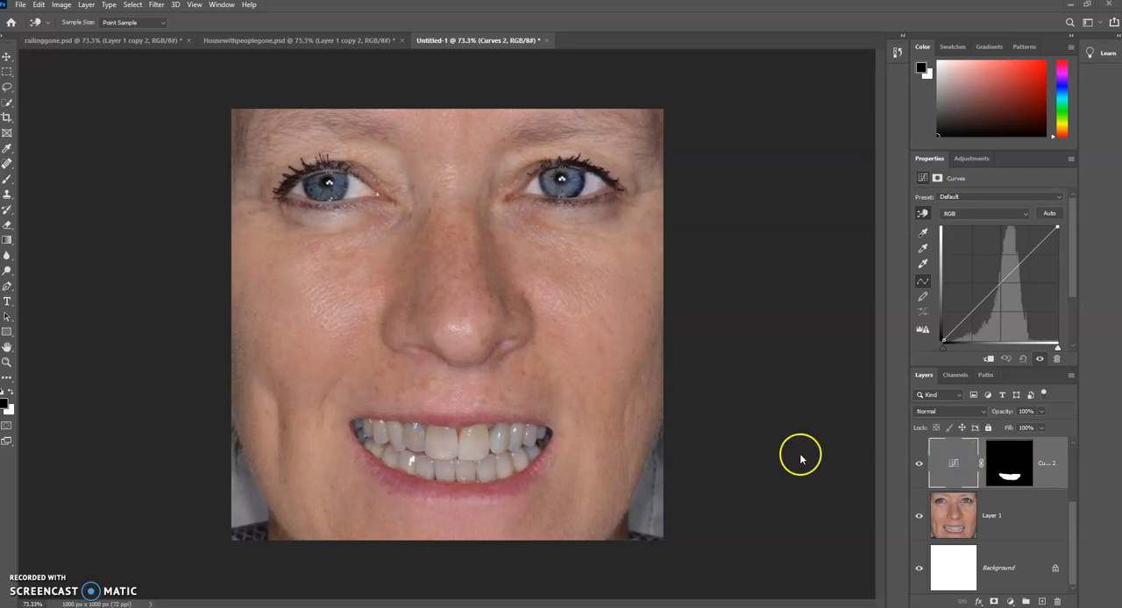
Step: Brighten the teeth with the Curves on-image adjustment, raising the curve from a front tooth, and compare the result with Layer 1 alone
click(921, 215)
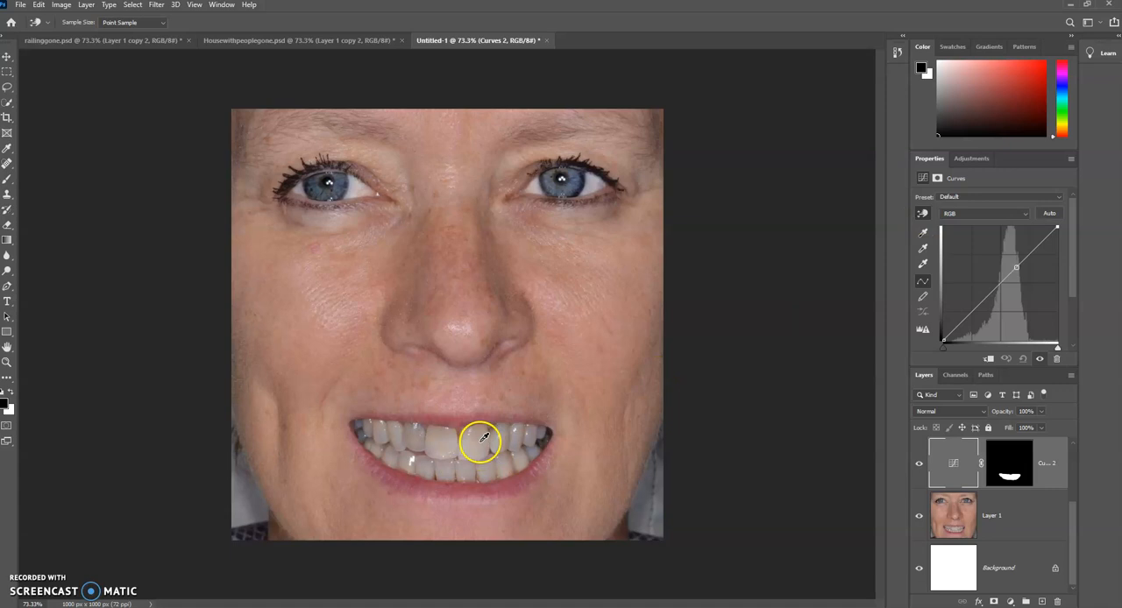
drag(476, 448, 472, 472)
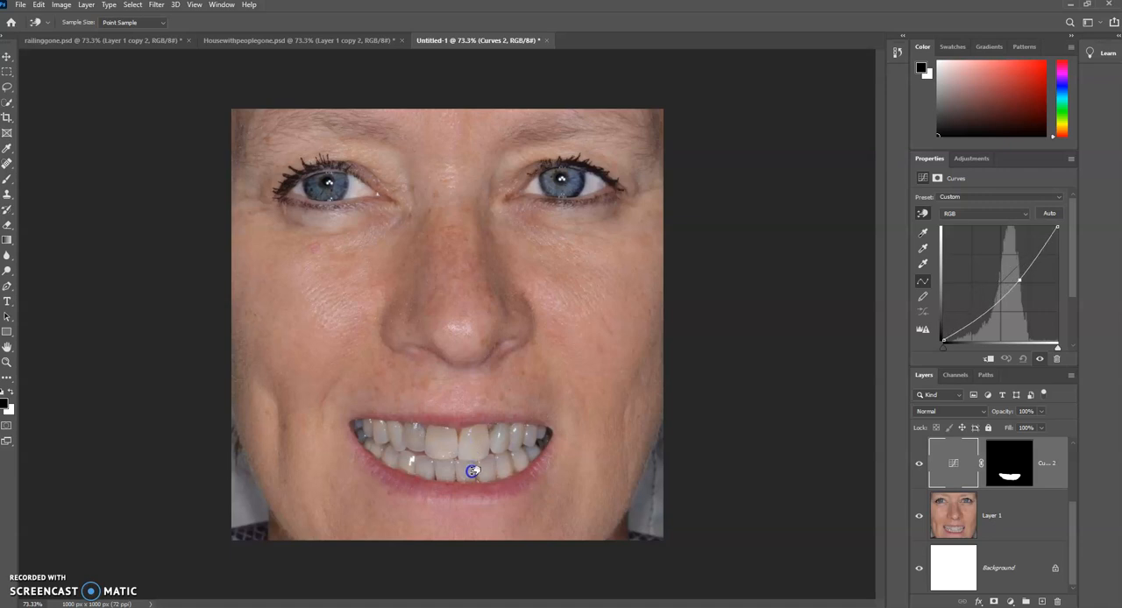
drag(472, 472, 475, 430)
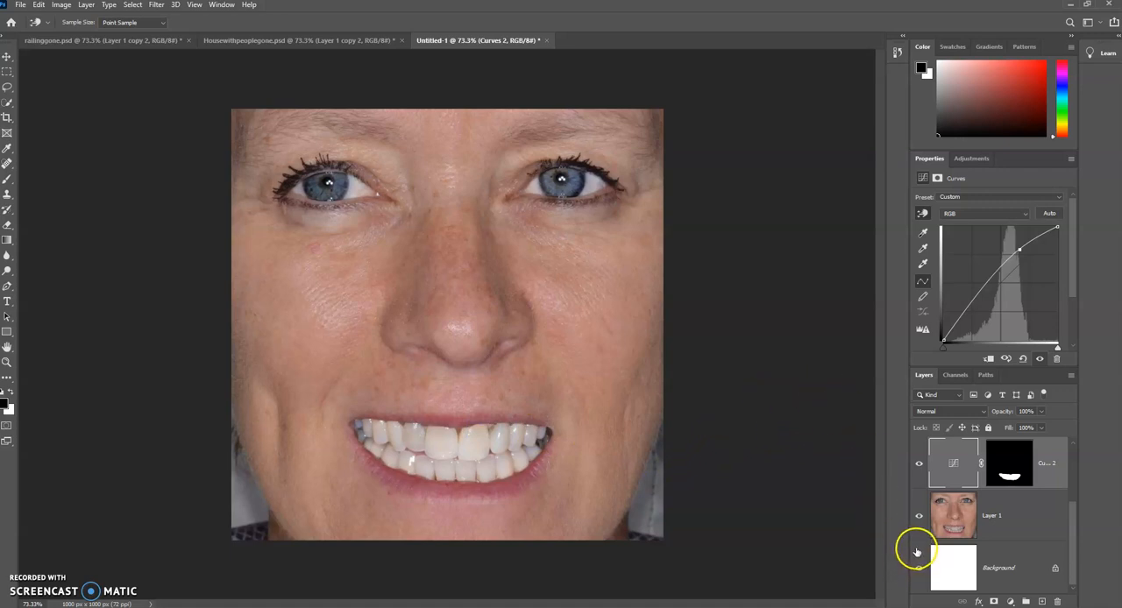
alt+click(918, 517)
alt+click(919, 518)
alt+click(919, 517)
alt+click(919, 518)
alt+click(919, 517)
alt+click(919, 517)
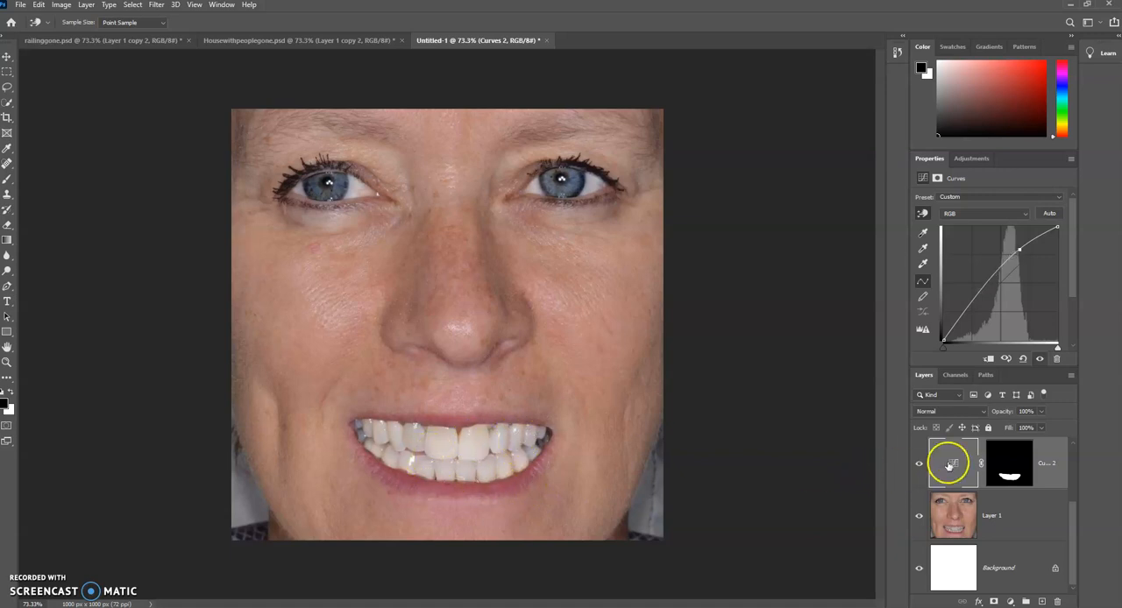
Step: Paint white on the teeth Curves mask along the edge of the lower teeth with a size 10 brush
click(1014, 457)
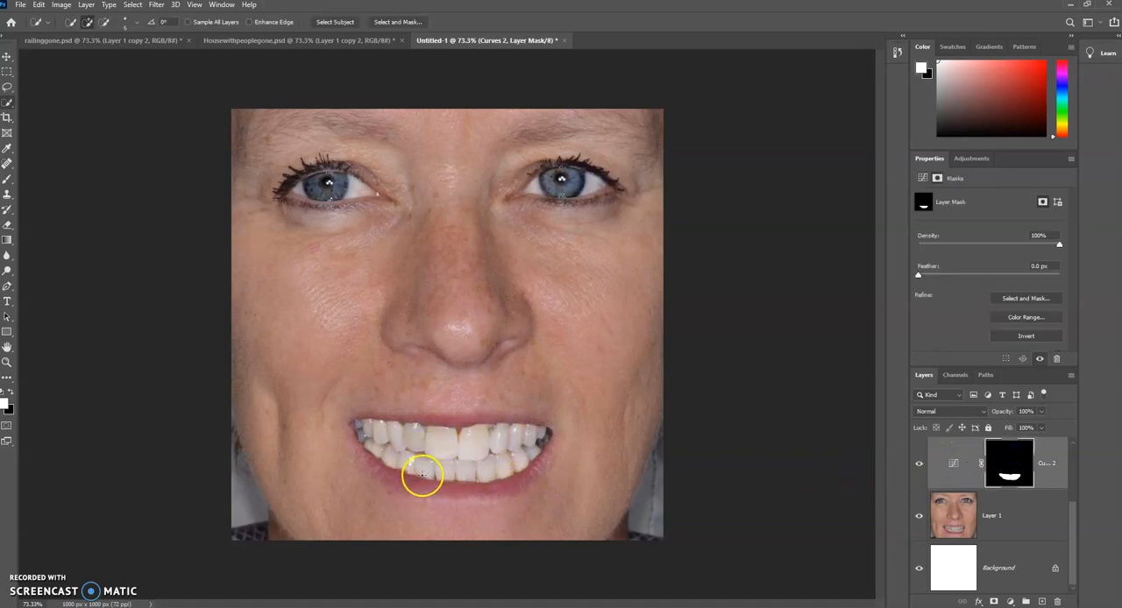
click(8, 179)
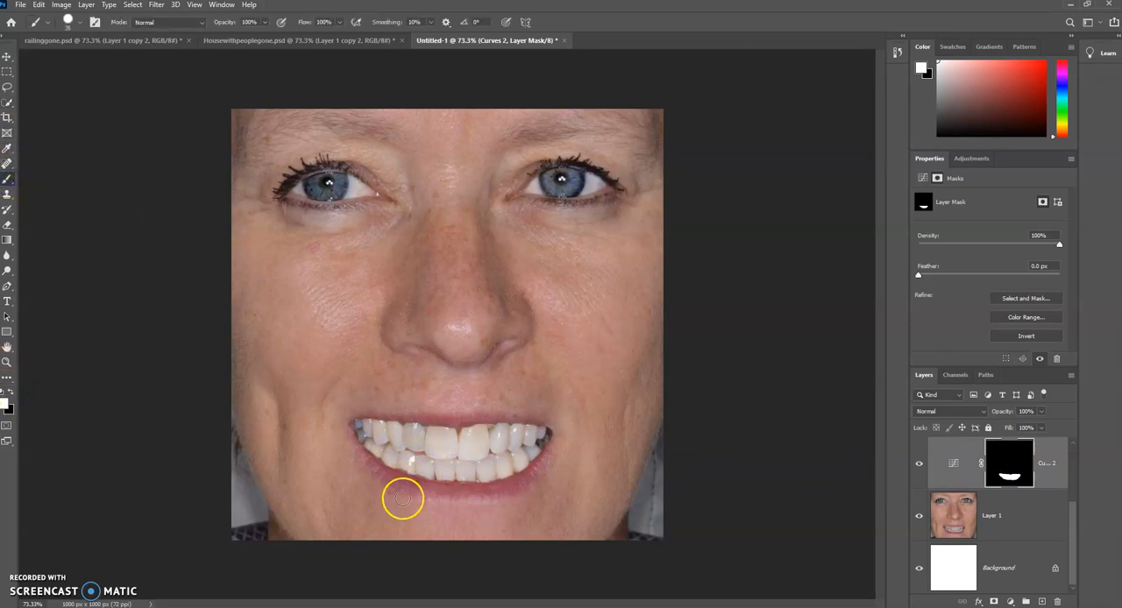
key(bracketleft)
key(bracketleft)
key(bracketleft)
key(bracketleft)
key(bracketleft)
click(423, 476)
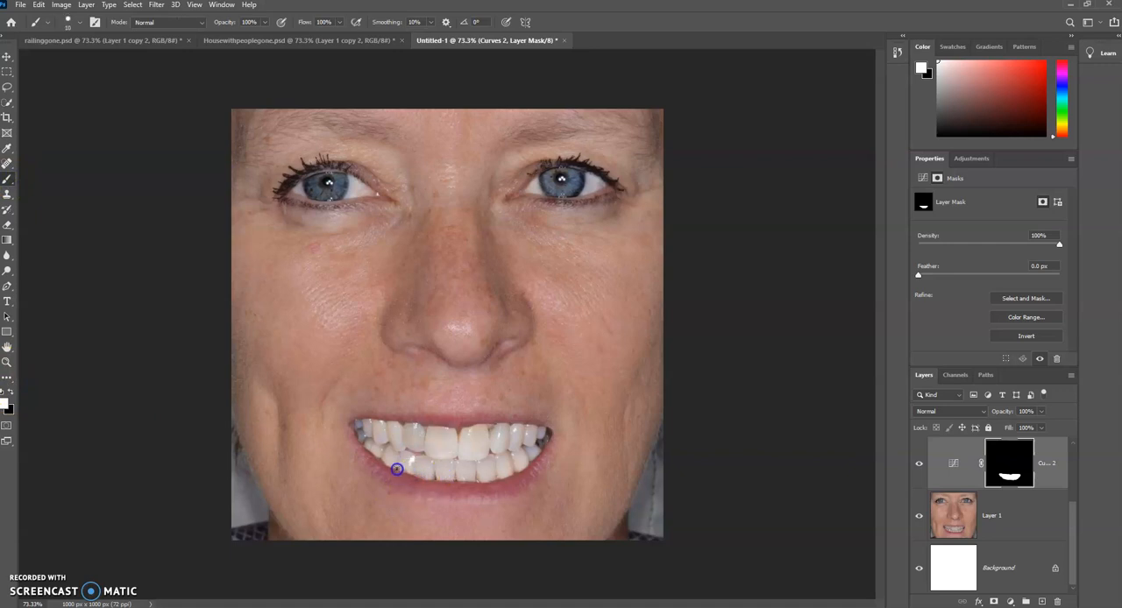
mouse_move(436, 474)
mouse_down()
mouse_move(393, 476)
mouse_move(446, 471)
mouse_move(384, 452)
mouse_move(358, 428)
mouse_move(369, 441)
mouse_up()
Step: Paint black on the teeth Curves mask along the lower lip to remove brightening outside the teeth
click(12, 391)
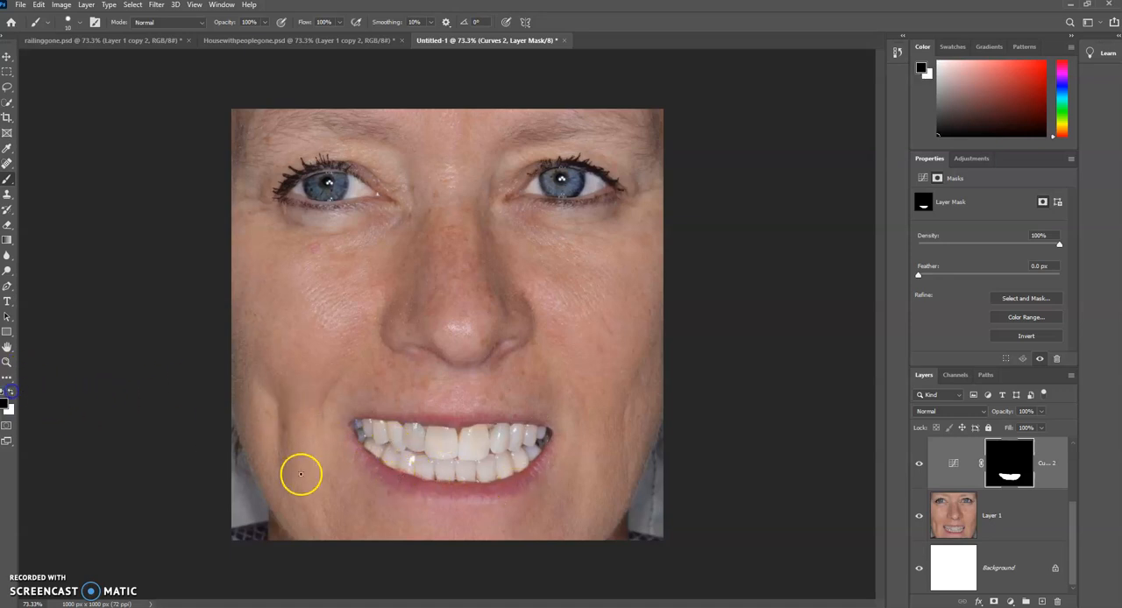
drag(394, 472, 393, 473)
drag(449, 487, 452, 488)
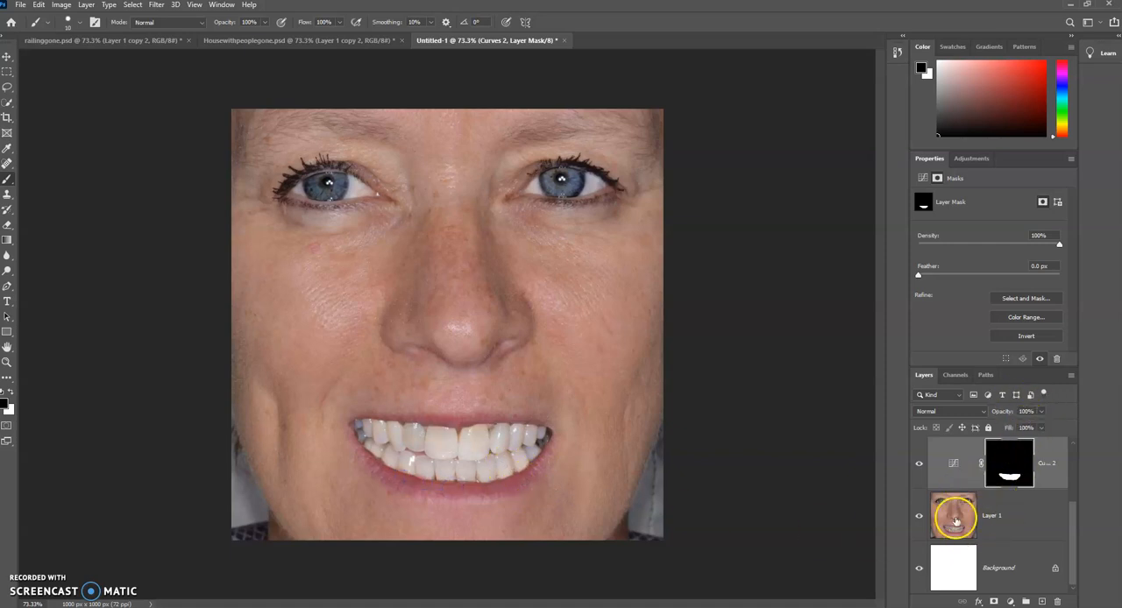
Step: Set the teeth Curves layer's opacity to 62% and compare the result with Layer 1 alone
click(1042, 412)
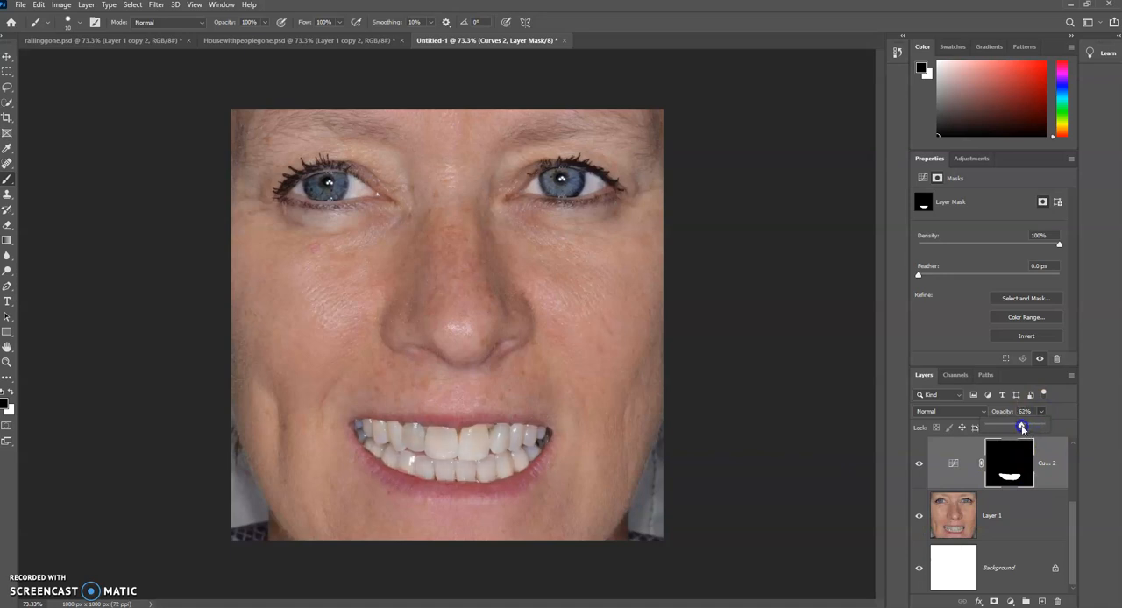
alt+click(918, 517)
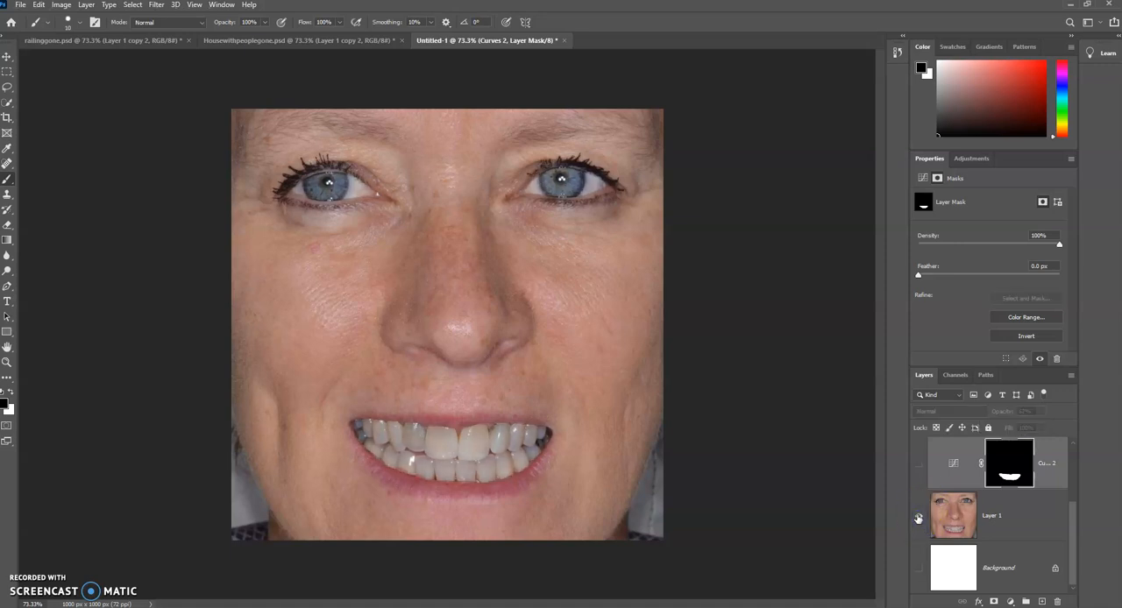
alt+click(919, 518)
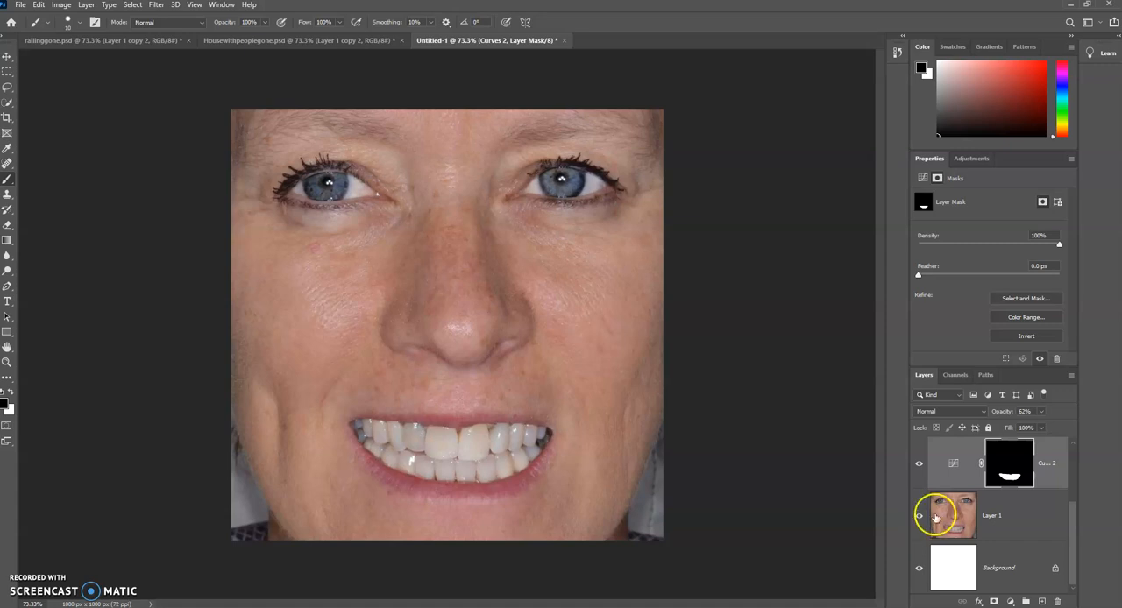
alt+click(922, 514)
alt+click(923, 515)
alt+click(922, 514)
alt+click(923, 515)
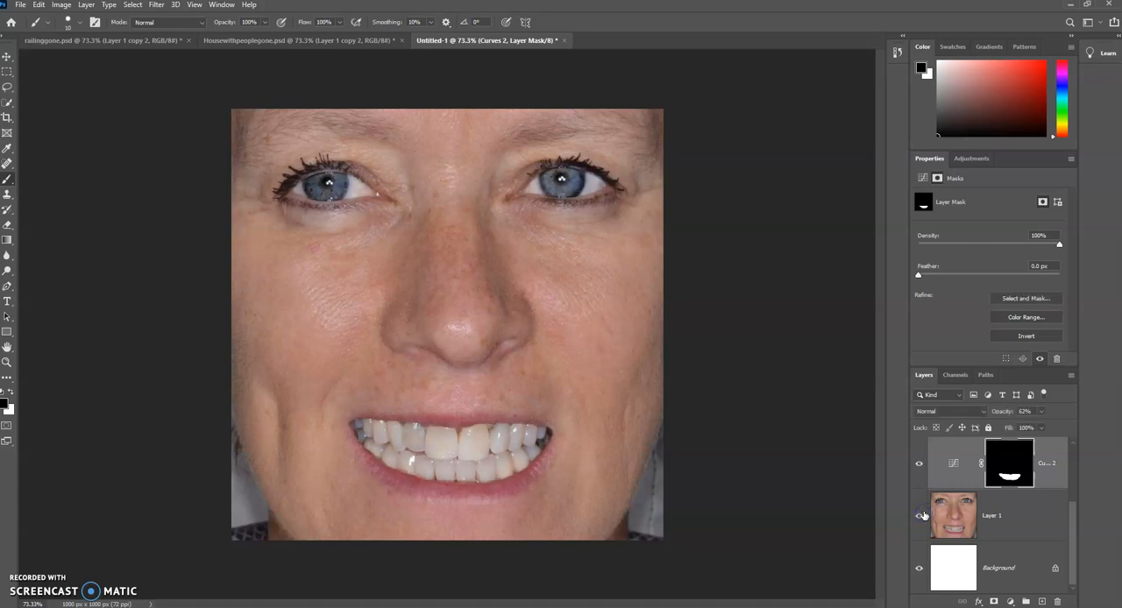